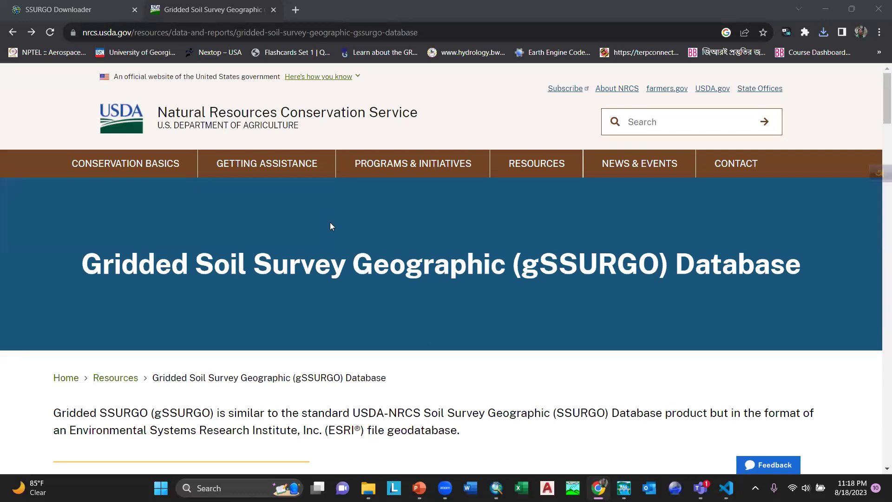
{"action": "scroll", "coordinate": [334, 226], "scroll_direction": "down", "scroll_amount": 3}
{"action": "scroll", "coordinate": [333, 226], "scroll_direction": "down", "scroll_amount": 3}
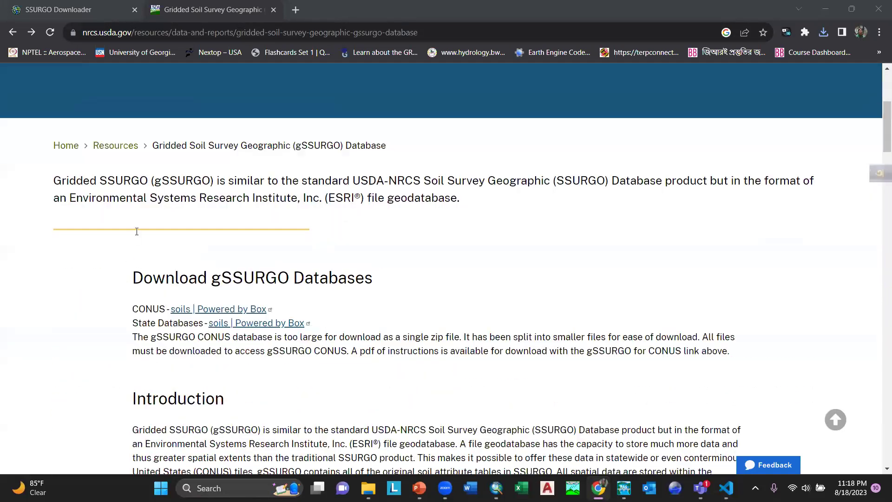
{"action": "scroll", "coordinate": [333, 226], "scroll_direction": "down", "scroll_amount": 3}
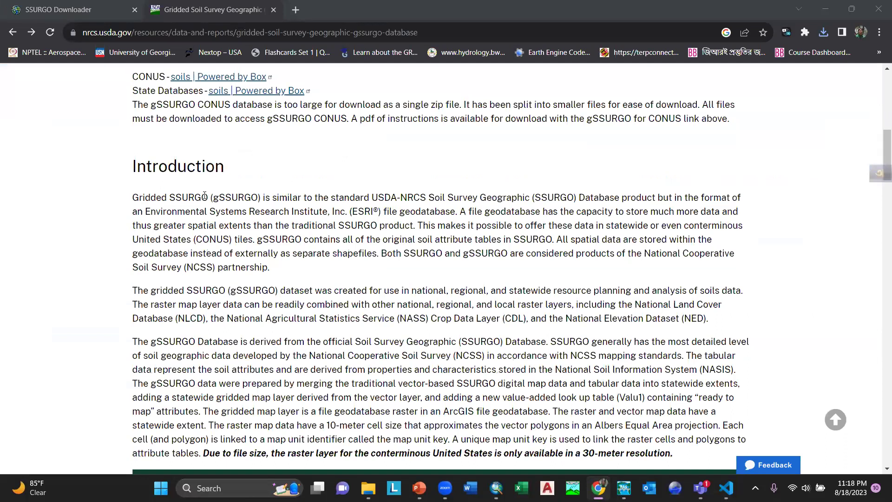
Highlight the Introduction sentences comparing gSSURGO with SSURGO and on geodatabase storage capacity.
{"action": "left_click_drag", "start_coordinate": [278, 198], "coordinate": [689, 202]}
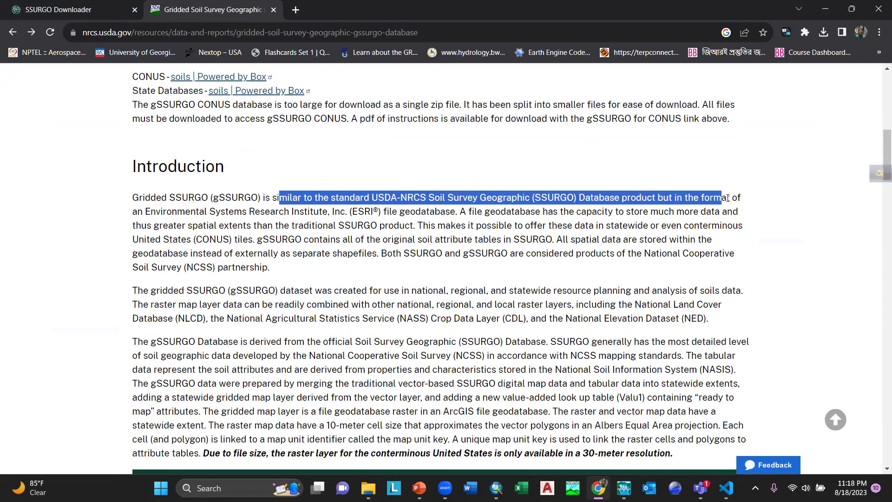
{"action": "left_click_drag", "start_coordinate": [690, 202], "coordinate": [700, 198]}
{"action": "left_click_drag", "start_coordinate": [469, 213], "coordinate": [714, 222]}
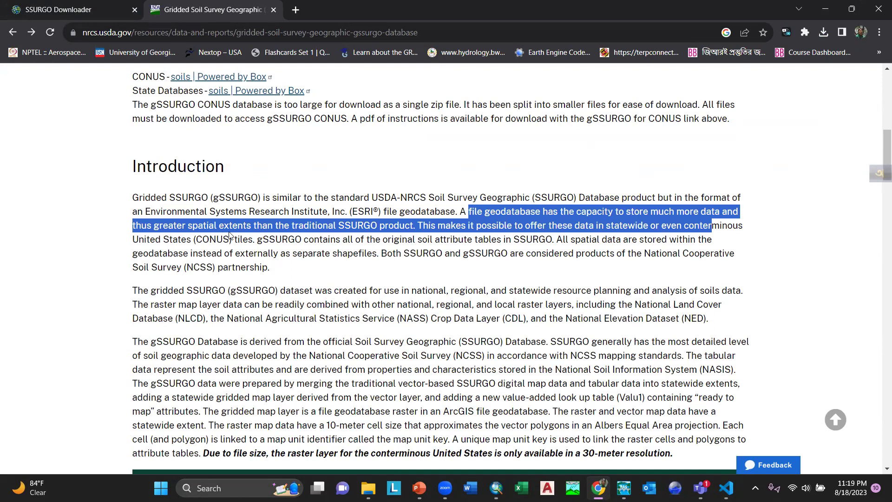
{"action": "left_click", "coordinate": [393, 228]}
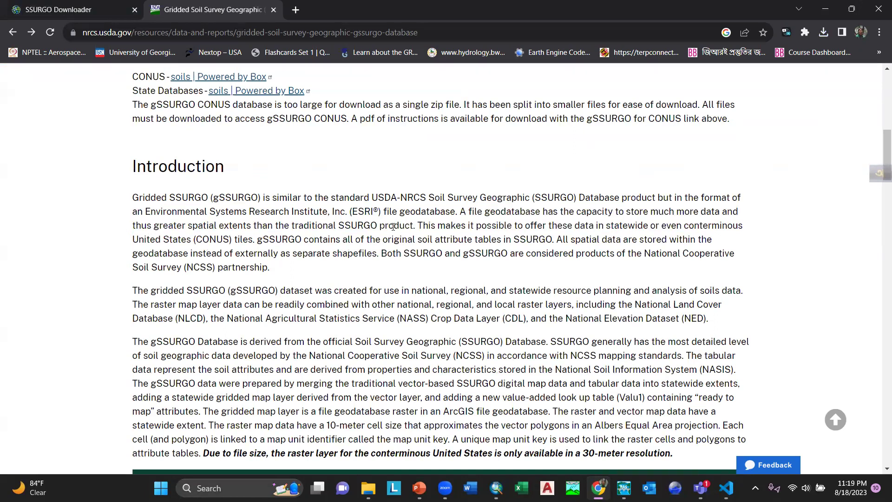
Highlight the phrases about statewide and CONUS data, original soil attribute tables and separate shapefiles.
{"action": "left_click_drag", "start_coordinate": [419, 225], "coordinate": [737, 228]}
{"action": "left_click_drag", "start_coordinate": [361, 240], "coordinate": [556, 240]}
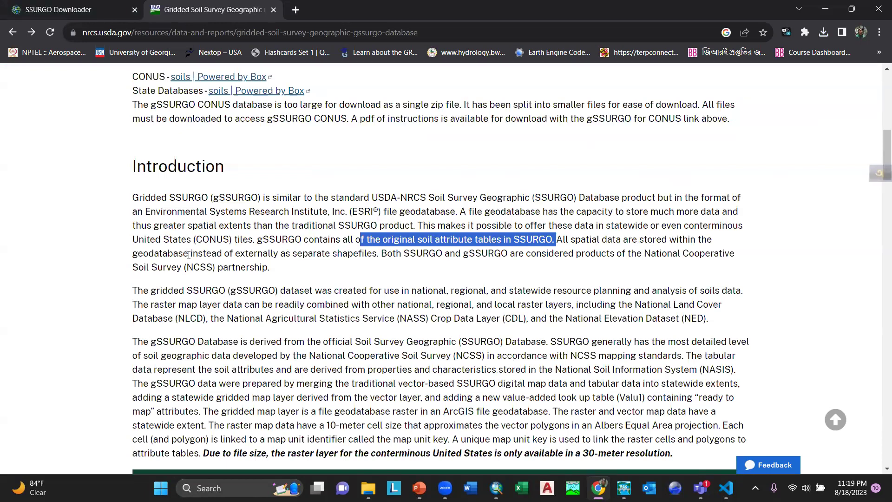
{"action": "left_click_drag", "start_coordinate": [263, 254], "coordinate": [377, 255]}
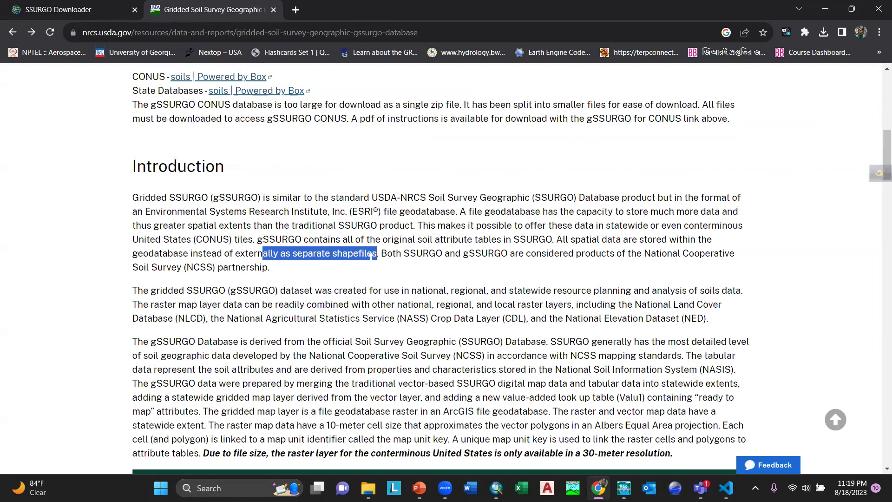
{"action": "scroll", "coordinate": [244, 227], "scroll_direction": "down", "scroll_amount": 2}
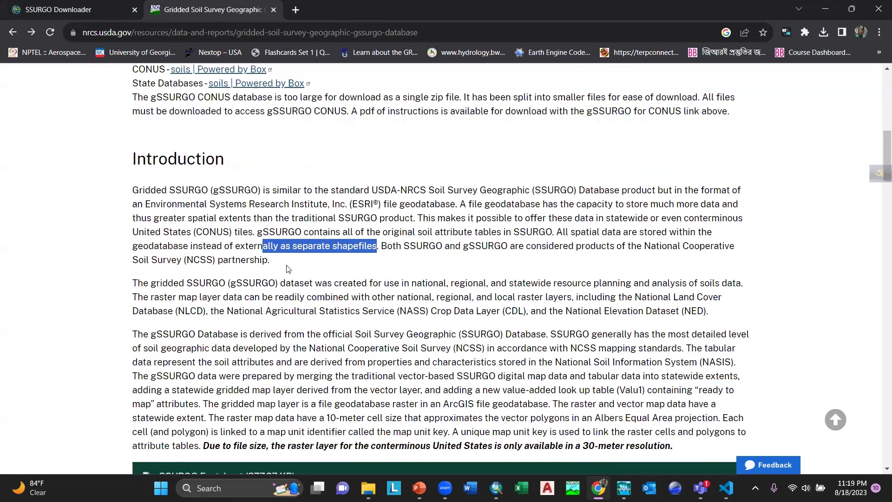
{"action": "scroll", "coordinate": [279, 209], "scroll_direction": "down", "scroll_amount": 2}
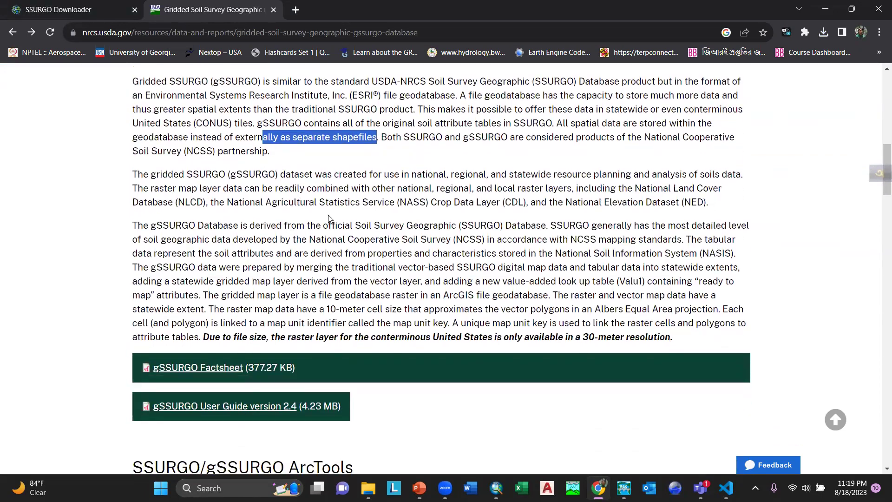
{"action": "scroll", "coordinate": [286, 223], "scroll_direction": "down", "scroll_amount": 2}
{"action": "scroll", "coordinate": [296, 294], "scroll_direction": "down", "scroll_amount": 2}
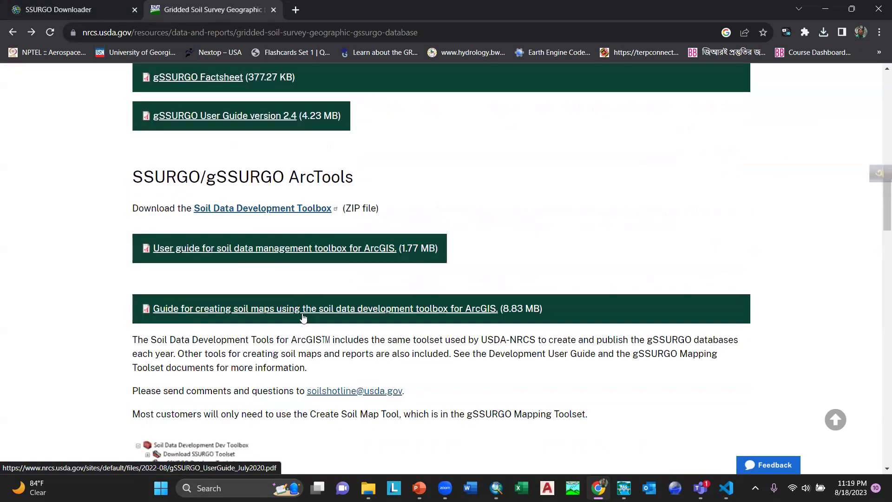
{"action": "scroll", "coordinate": [272, 303], "scroll_direction": "up", "scroll_amount": 2}
{"action": "scroll", "coordinate": [322, 263], "scroll_direction": "up", "scroll_amount": 2}
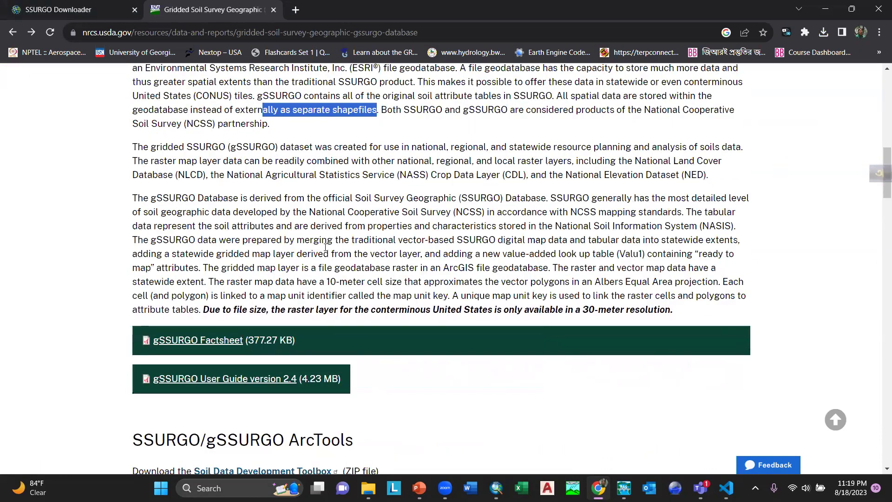
{"action": "scroll", "coordinate": [298, 260], "scroll_direction": "up", "scroll_amount": 3}
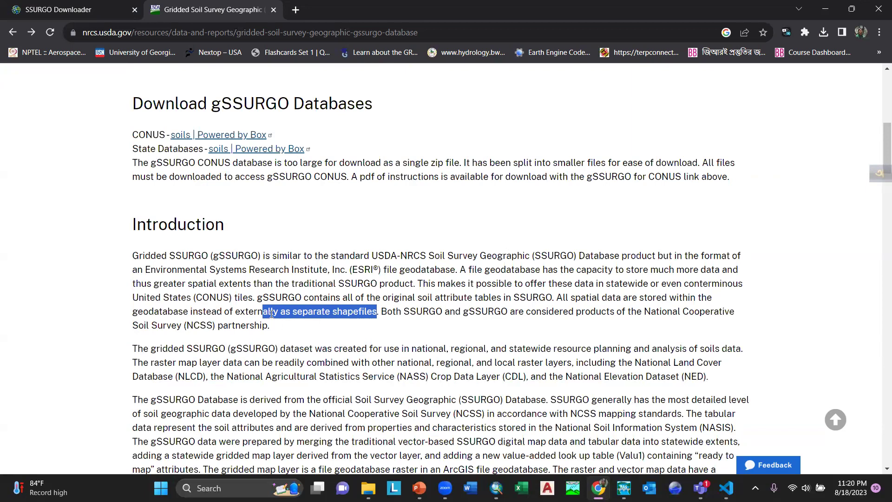
Open the gSSURGO User Guide version 2.4 PDF from the download links.
{"action": "left_click", "coordinate": [381, 311]}
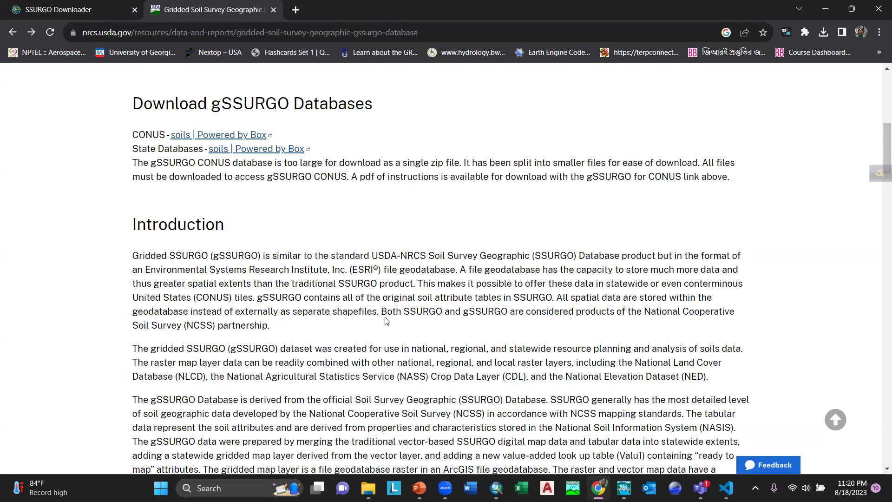
{"action": "scroll", "coordinate": [238, 307], "scroll_direction": "down", "scroll_amount": 4}
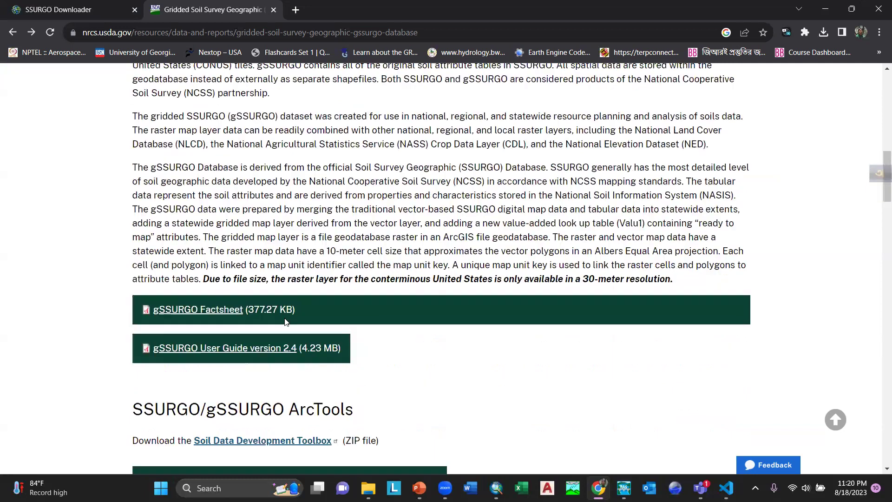
{"action": "scroll", "coordinate": [199, 309], "scroll_direction": "up", "scroll_amount": 1}
{"action": "scroll", "coordinate": [199, 309], "scroll_direction": "down", "scroll_amount": 2}
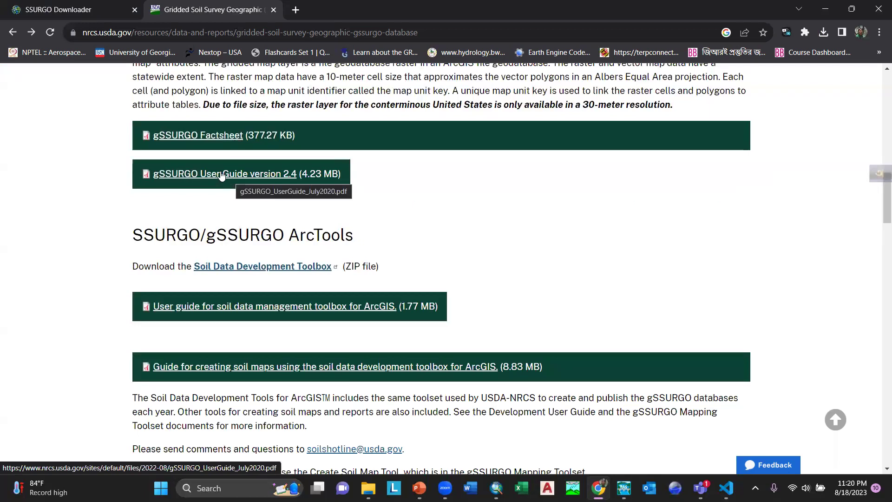
{"action": "left_click", "coordinate": [249, 177]}
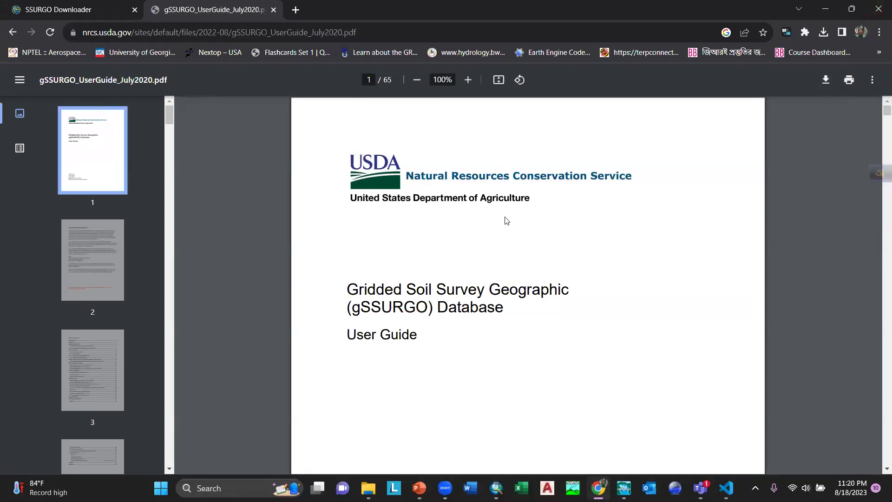
{"action": "scroll", "coordinate": [455, 233], "scroll_direction": "down", "scroll_amount": 5}
{"action": "scroll", "coordinate": [454, 233], "scroll_direction": "down", "scroll_amount": 5}
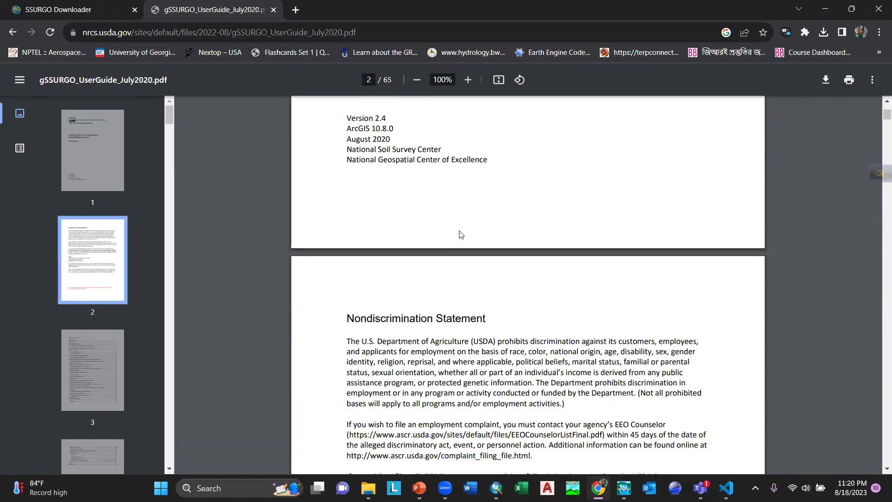
{"action": "scroll", "coordinate": [455, 234], "scroll_direction": "down", "scroll_amount": 5}
{"action": "scroll", "coordinate": [455, 233], "scroll_direction": "down", "scroll_amount": 5}
{"action": "scroll", "coordinate": [461, 234], "scroll_direction": "down", "scroll_amount": 8}
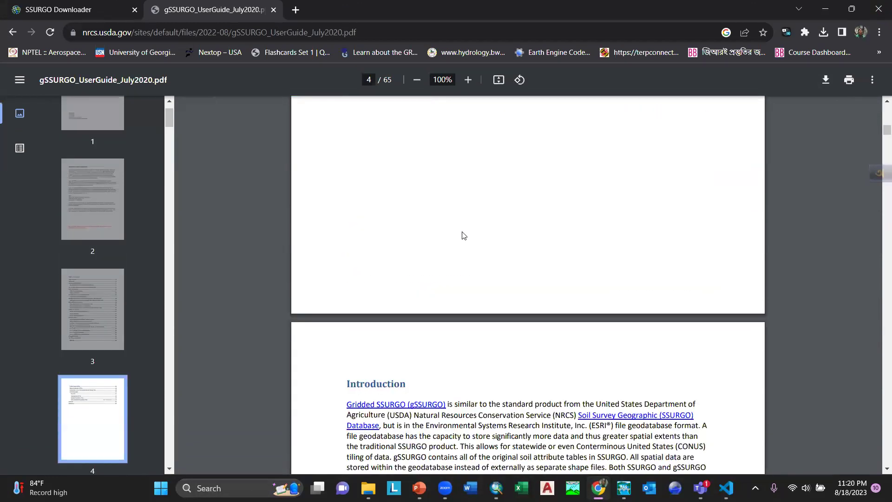
{"action": "scroll", "coordinate": [461, 234], "scroll_direction": "down", "scroll_amount": 8}
{"action": "scroll", "coordinate": [479, 203], "scroll_direction": "down", "scroll_amount": 6}
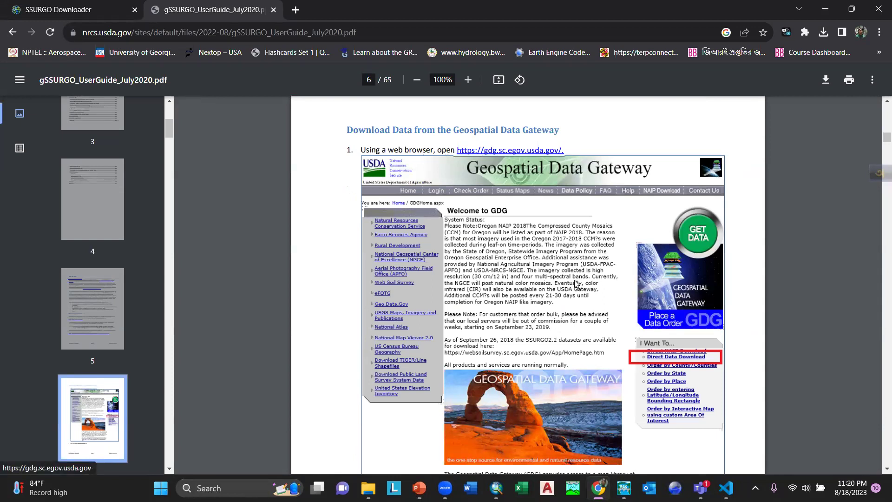
{"action": "scroll", "coordinate": [478, 158], "scroll_direction": "down", "scroll_amount": 2}
{"action": "scroll", "coordinate": [468, 179], "scroll_direction": "down", "scroll_amount": 5}
{"action": "scroll", "coordinate": [474, 178], "scroll_direction": "down", "scroll_amount": 5}
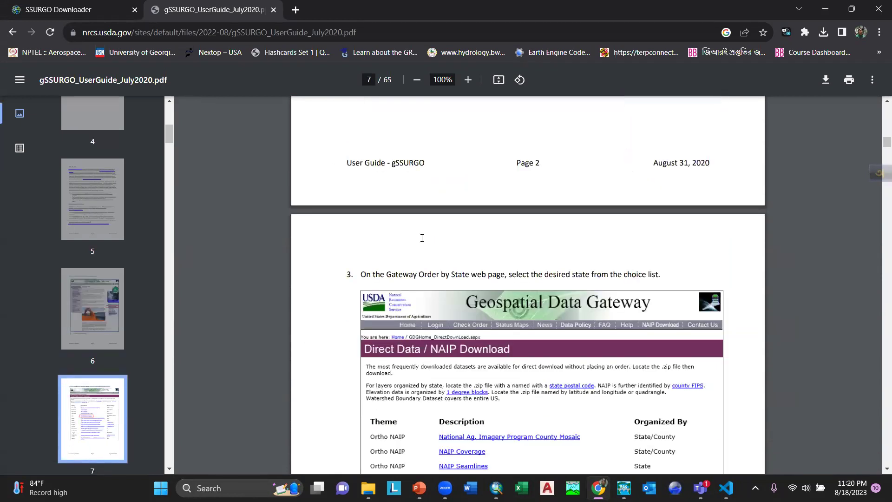
{"action": "scroll", "coordinate": [478, 175], "scroll_direction": "up", "scroll_amount": 3}
{"action": "scroll", "coordinate": [479, 173], "scroll_direction": "down", "scroll_amount": 5}
{"action": "scroll", "coordinate": [477, 248], "scroll_direction": "down", "scroll_amount": 3}
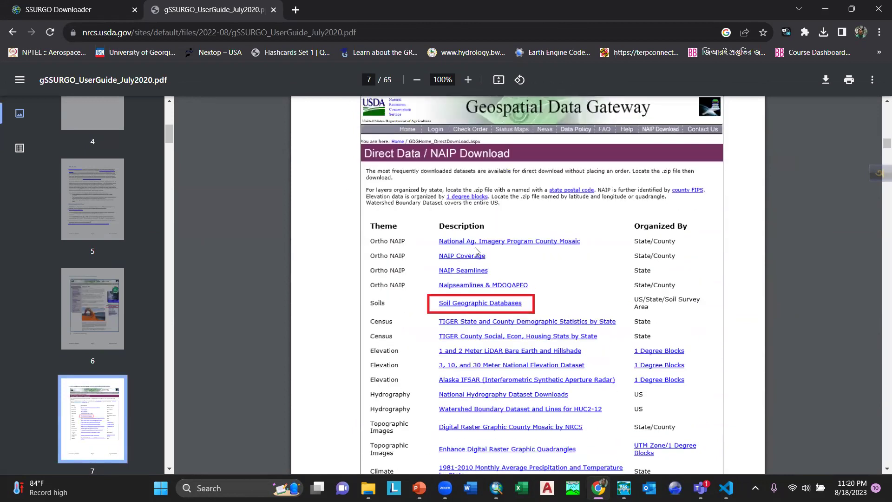
{"action": "scroll", "coordinate": [477, 248], "scroll_direction": "up", "scroll_amount": 6}
{"action": "scroll", "coordinate": [477, 248], "scroll_direction": "up", "scroll_amount": 8}
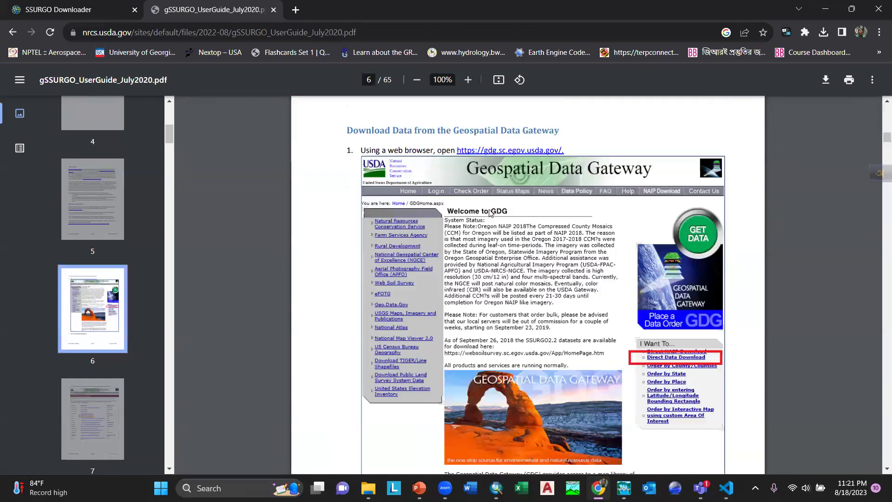
Follow the user guide's hyperlink to the Geospatial Data Gateway website.
{"action": "left_click", "coordinate": [490, 151]}
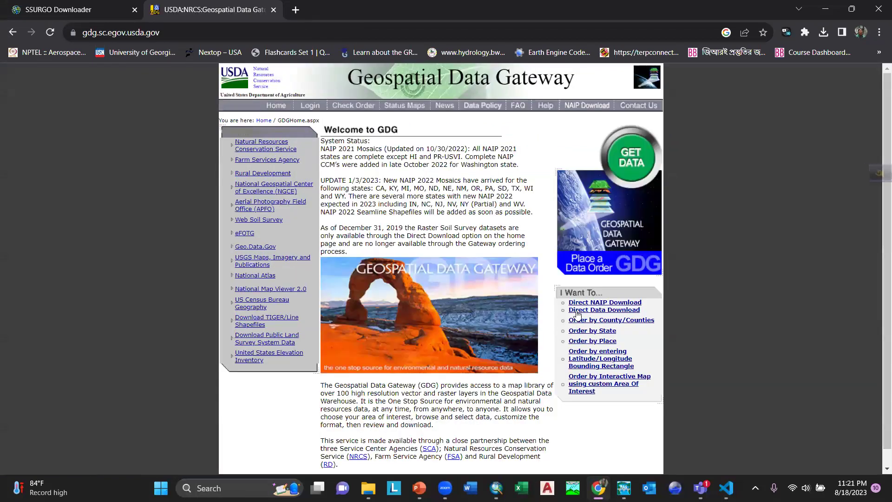
Follow the Gateway's direct download link to the NRCS soils folder on Box.
{"action": "left_click", "coordinate": [577, 310]}
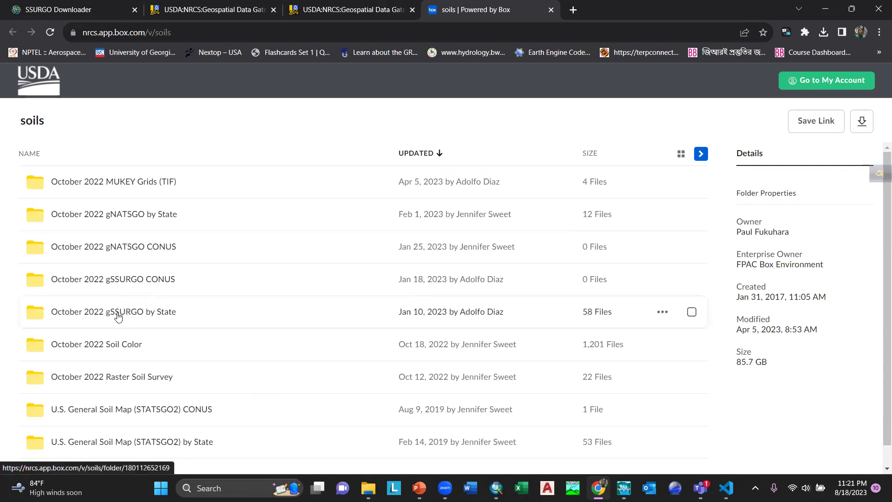
Browse the October 2022 gSSURGO by State folder to page 3 and open gSSURGO_LA.zip.
{"action": "left_click", "coordinate": [154, 314]}
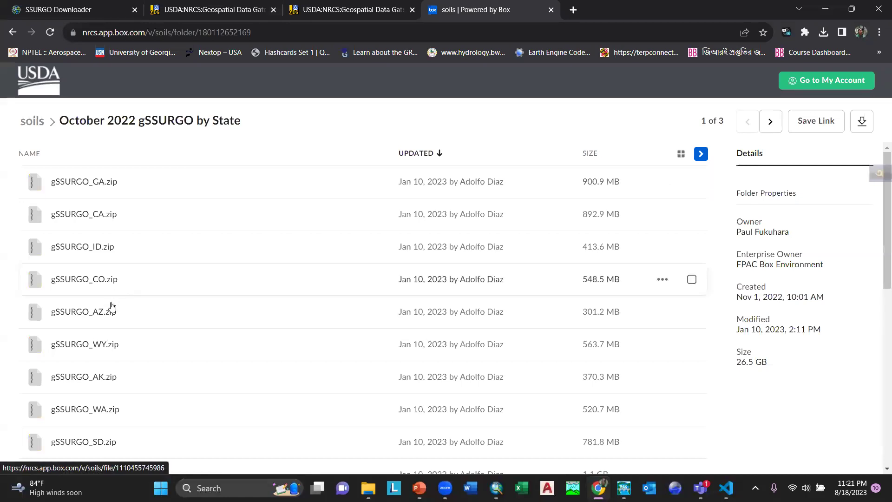
{"action": "scroll", "coordinate": [107, 373], "scroll_direction": "down", "scroll_amount": 2}
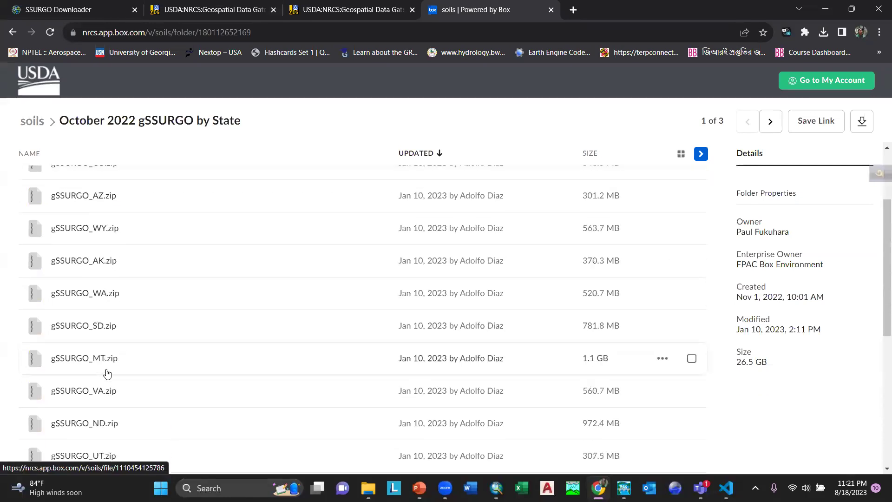
{"action": "scroll", "coordinate": [106, 279], "scroll_direction": "down", "scroll_amount": 3}
{"action": "scroll", "coordinate": [107, 264], "scroll_direction": "down", "scroll_amount": 3}
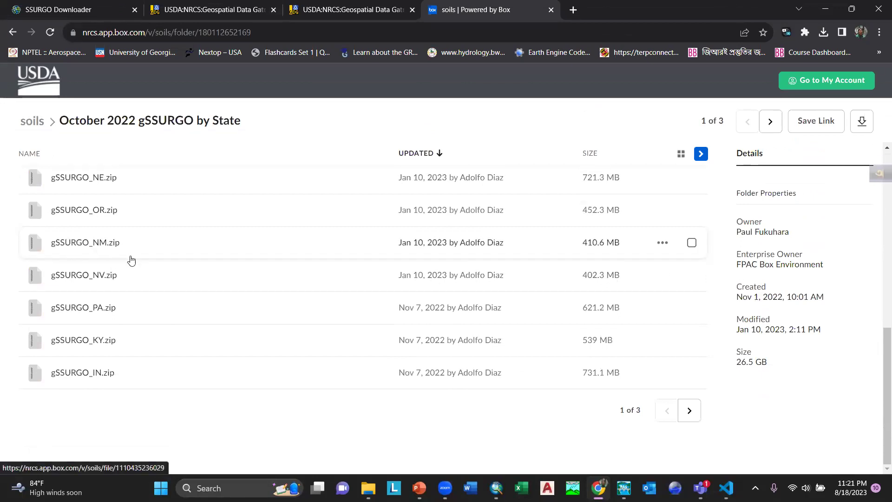
{"action": "left_click", "coordinate": [690, 410]}
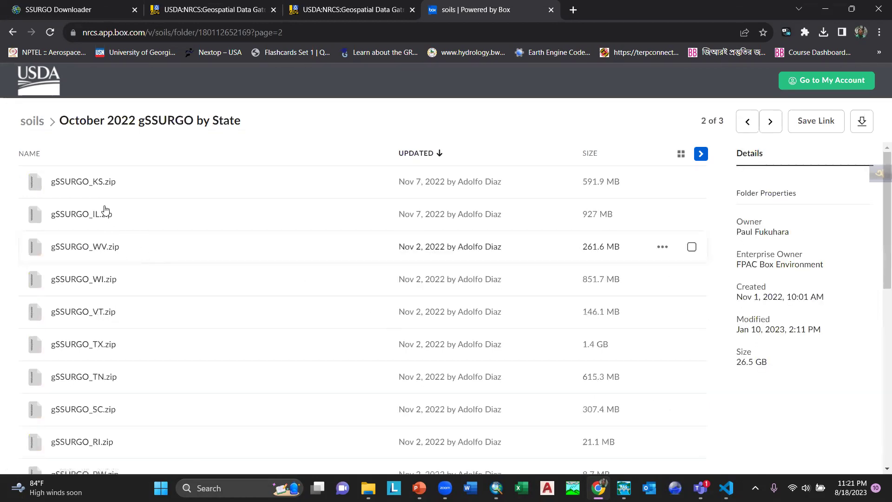
{"action": "scroll", "coordinate": [107, 209], "scroll_direction": "down", "scroll_amount": 4}
{"action": "scroll", "coordinate": [105, 272], "scroll_direction": "down", "scroll_amount": 4}
{"action": "scroll", "coordinate": [118, 293], "scroll_direction": "down", "scroll_amount": 4}
{"action": "scroll", "coordinate": [125, 300], "scroll_direction": "down", "scroll_amount": 2}
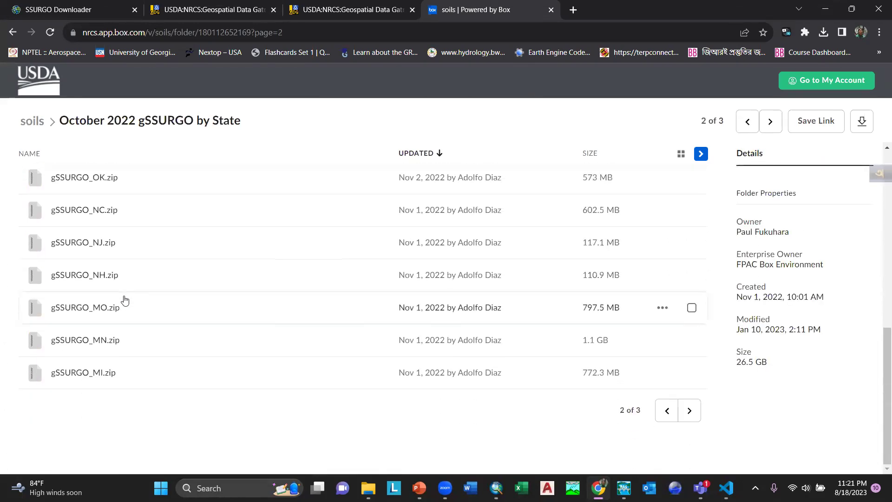
{"action": "left_click", "coordinate": [690, 410]}
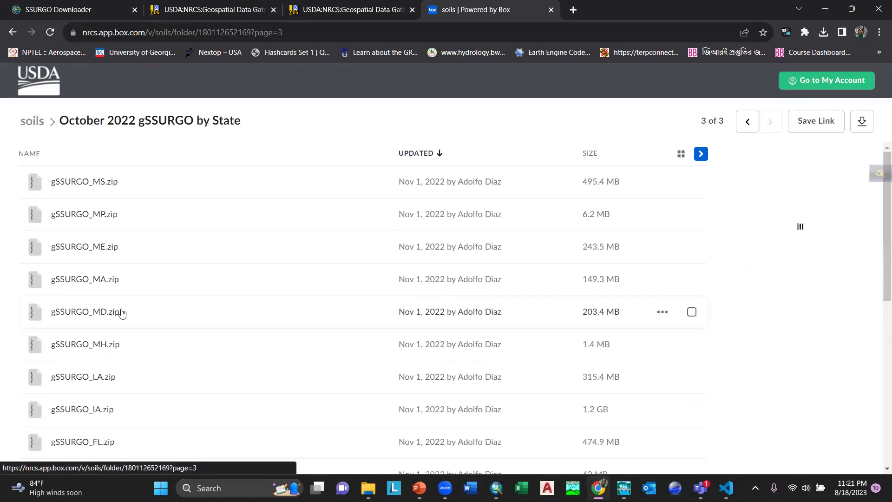
{"action": "scroll", "coordinate": [121, 314], "scroll_direction": "down", "scroll_amount": 2}
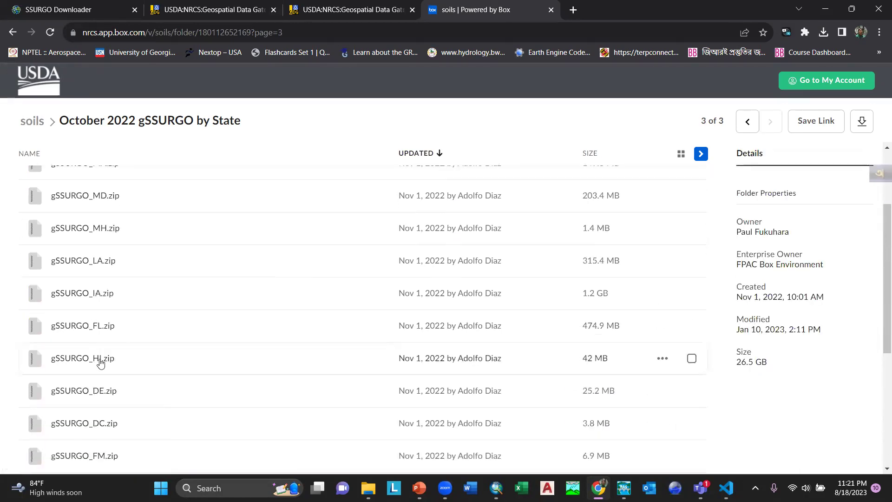
{"action": "scroll", "coordinate": [102, 380], "scroll_direction": "down", "scroll_amount": 3}
{"action": "scroll", "coordinate": [103, 397], "scroll_direction": "down", "scroll_amount": 2}
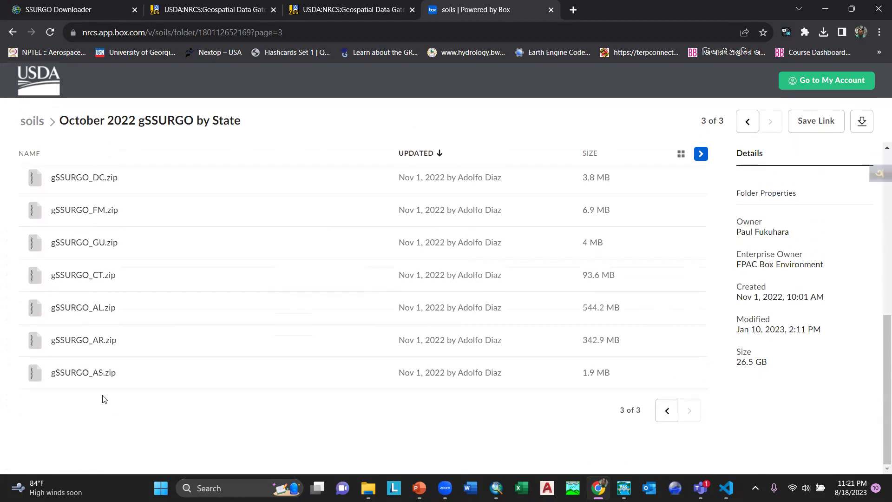
{"action": "scroll", "coordinate": [98, 349], "scroll_direction": "up", "scroll_amount": 4}
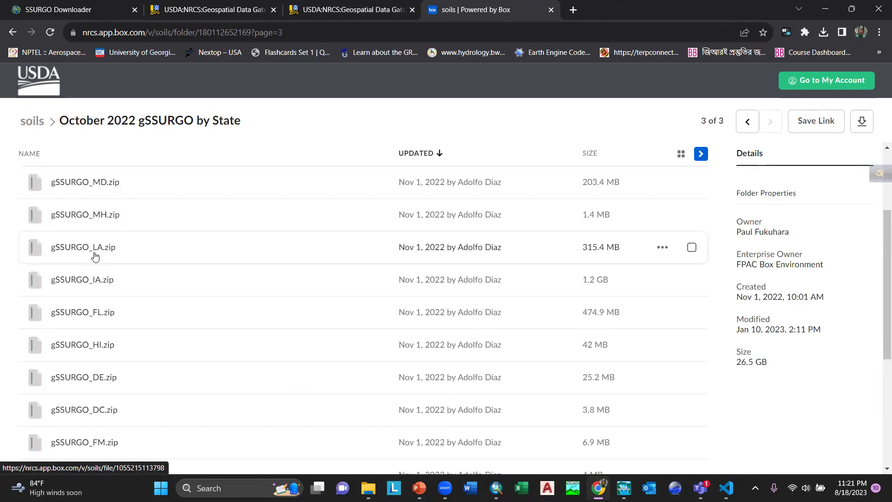
{"action": "left_click", "coordinate": [80, 247]}
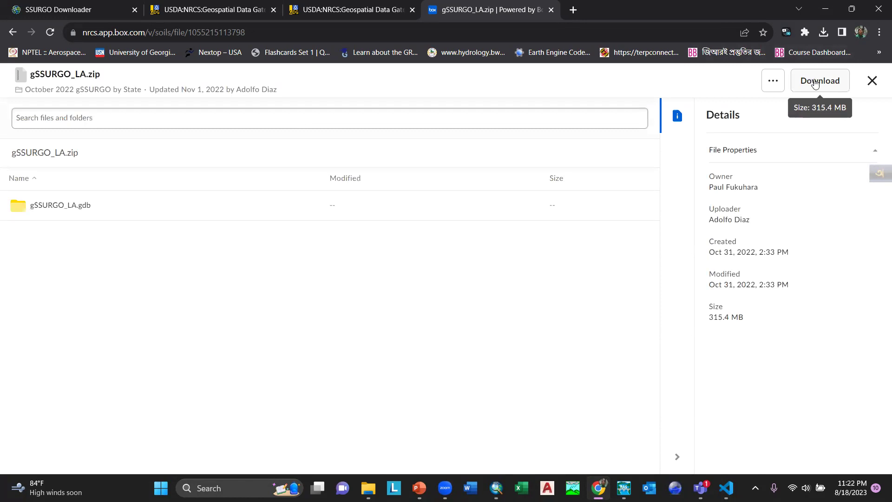
Download gSSURGO_LA.zip and bring ArcMap to the front.
{"action": "left_click", "coordinate": [819, 81]}
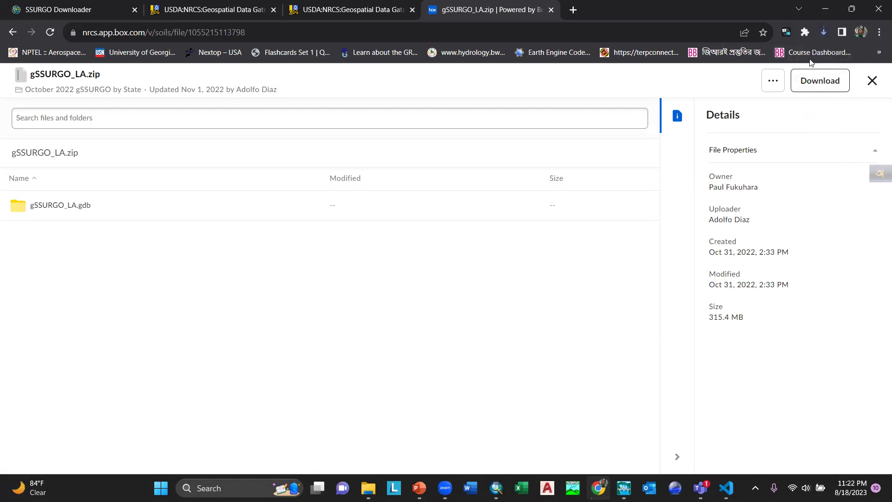
{"action": "mouse_move", "coordinate": [459, 286]}
{"action": "left_click", "coordinate": [495, 488]}
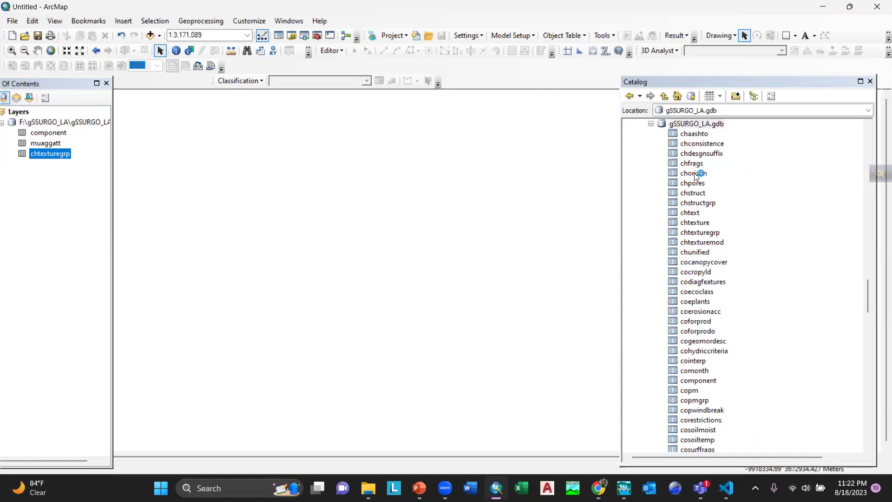
{"action": "scroll", "coordinate": [697, 184], "scroll_direction": "down", "scroll_amount": 1}
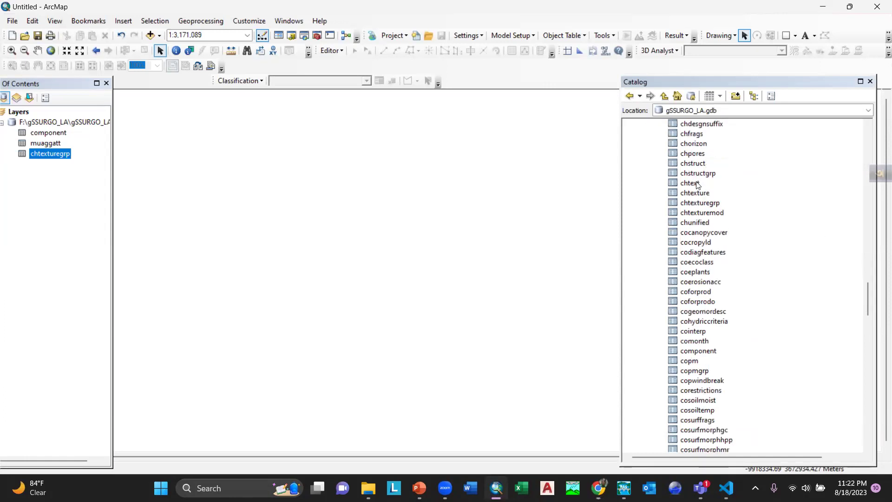
{"action": "scroll", "coordinate": [697, 184], "scroll_direction": "up", "scroll_amount": 2}
{"action": "scroll", "coordinate": [697, 184], "scroll_direction": "down", "scroll_amount": 2}
{"action": "scroll", "coordinate": [697, 184], "scroll_direction": "up", "scroll_amount": 1}
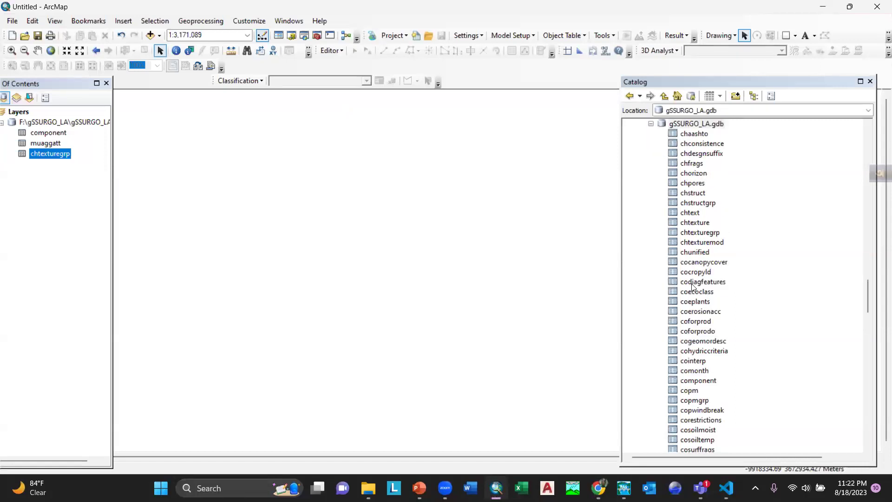
{"action": "scroll", "coordinate": [718, 234], "scroll_direction": "down", "scroll_amount": 2}
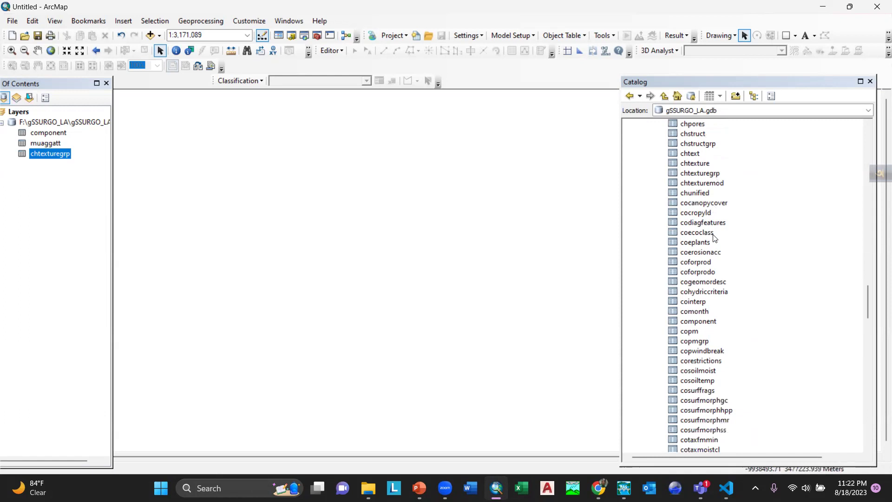
{"action": "scroll", "coordinate": [714, 312], "scroll_direction": "down", "scroll_amount": 6}
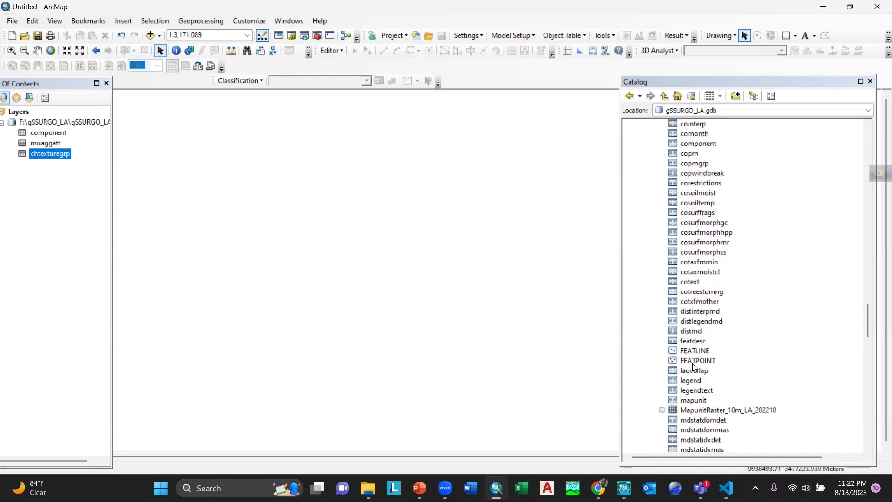
{"action": "scroll", "coordinate": [691, 362], "scroll_direction": "down", "scroll_amount": 1}
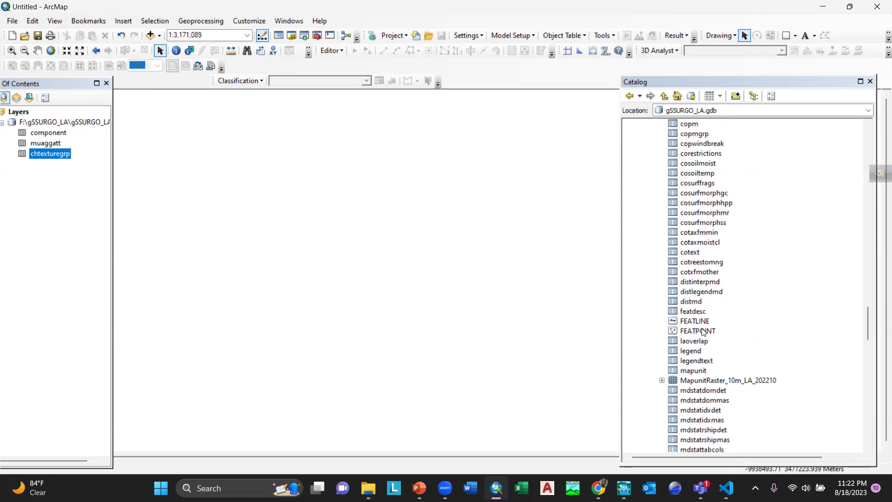
{"action": "scroll", "coordinate": [706, 334], "scroll_direction": "down", "scroll_amount": 2}
{"action": "scroll", "coordinate": [706, 335], "scroll_direction": "down", "scroll_amount": 1}
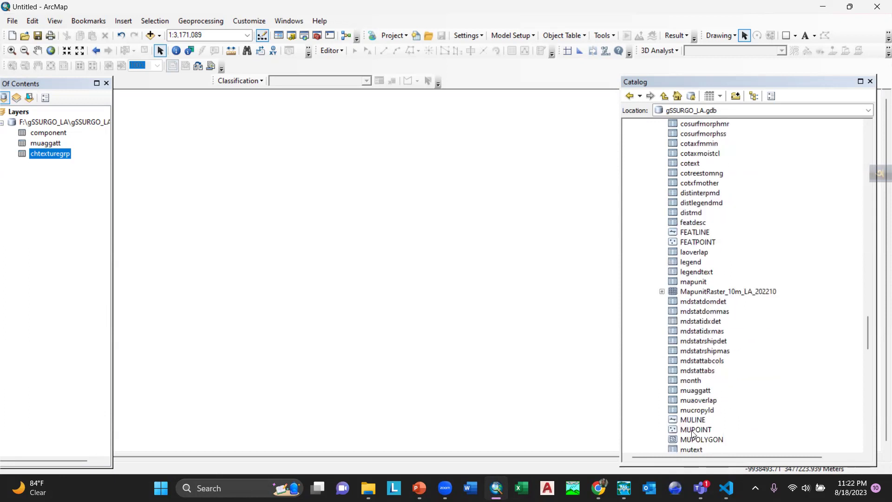
{"action": "scroll", "coordinate": [700, 176], "scroll_direction": "up", "scroll_amount": 2}
{"action": "scroll", "coordinate": [700, 176], "scroll_direction": "up", "scroll_amount": 1}
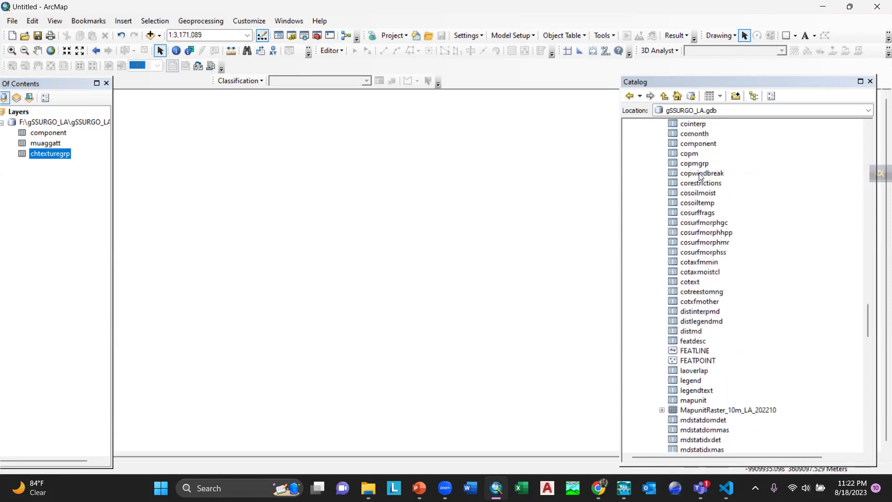
{"action": "scroll", "coordinate": [701, 175], "scroll_direction": "up", "scroll_amount": 2}
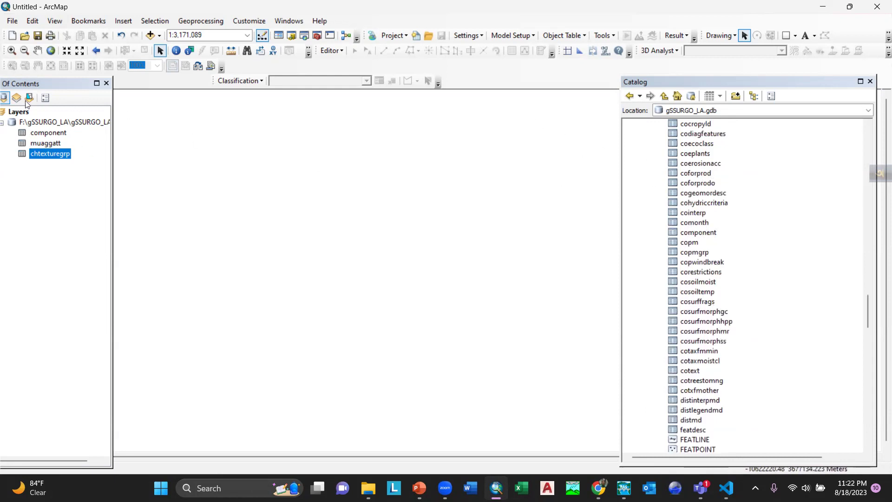
Open the component attribute table, widen it and float it as its own window.
{"action": "left_click", "coordinate": [48, 132]}
{"action": "right_click", "coordinate": [53, 133]}
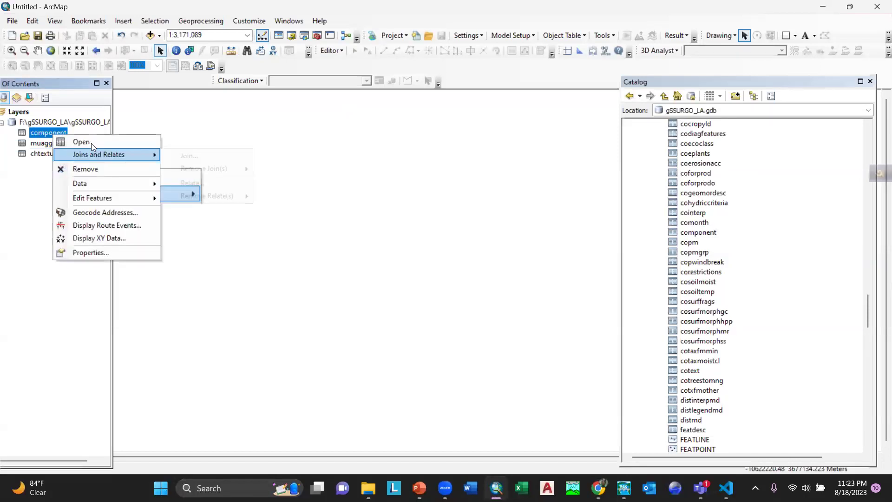
{"action": "left_click", "coordinate": [91, 144]}
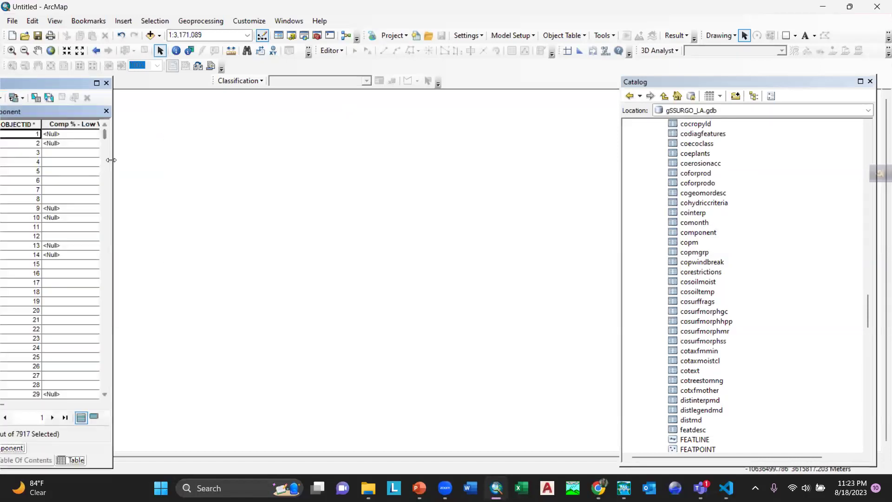
{"action": "left_click_drag", "start_coordinate": [112, 160], "coordinate": [540, 160]}
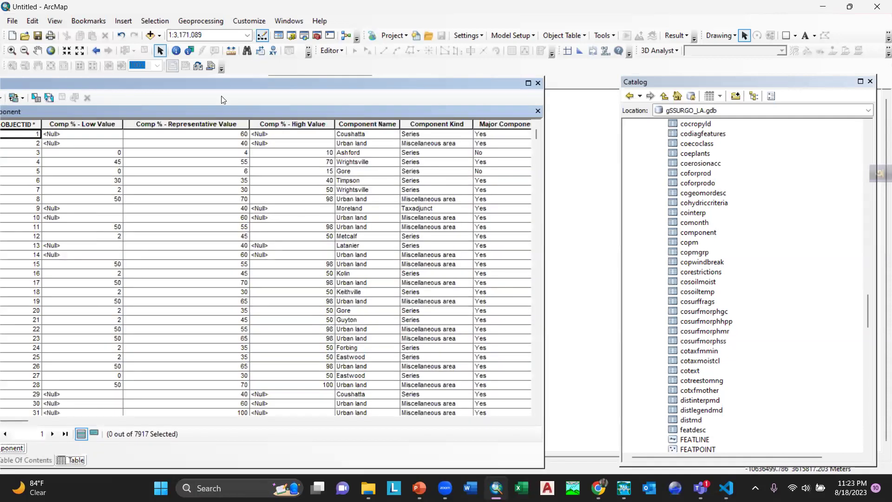
{"action": "left_click_drag", "start_coordinate": [222, 99], "coordinate": [222, 100]}
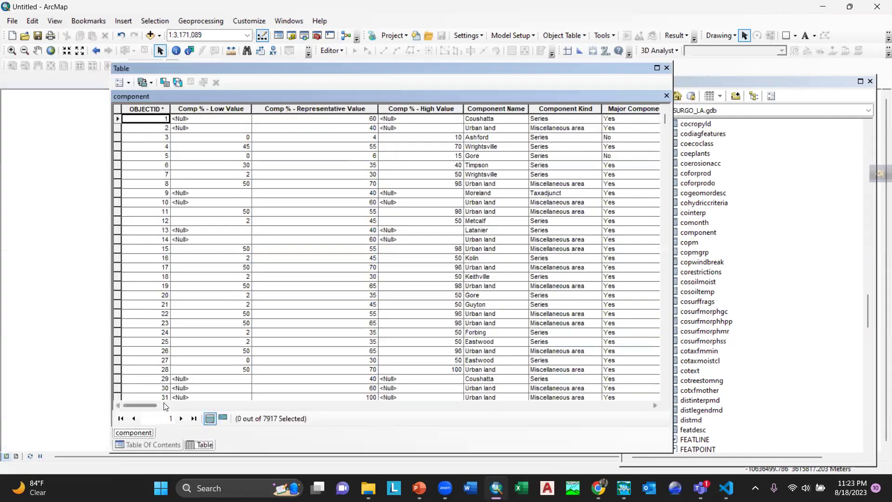
{"action": "left_click_drag", "start_coordinate": [151, 405], "coordinate": [271, 403]}
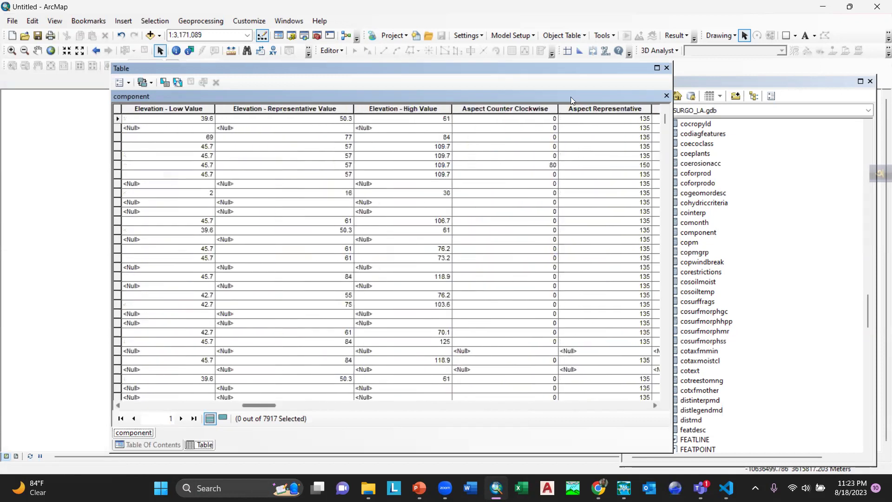
Close the component table and open muaggatt, selecting its Hydrologic Group - Dominant Conditions column.
{"action": "left_click", "coordinate": [666, 67]}
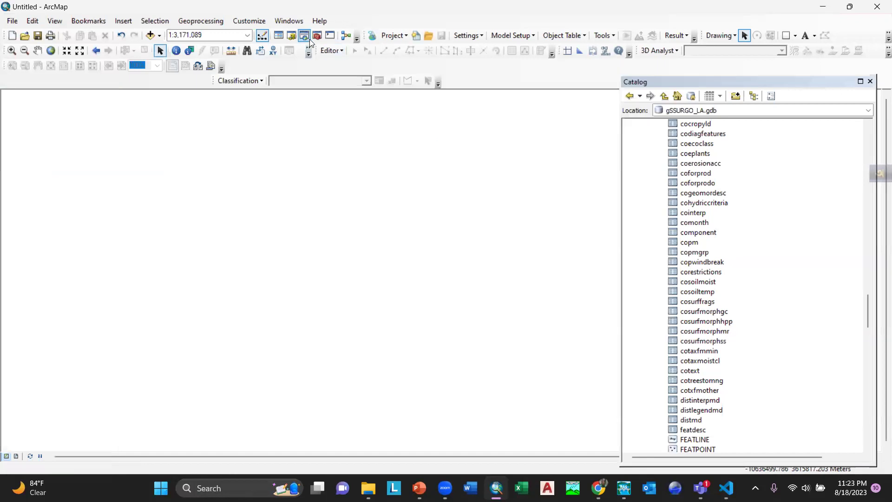
{"action": "left_click", "coordinate": [279, 36]}
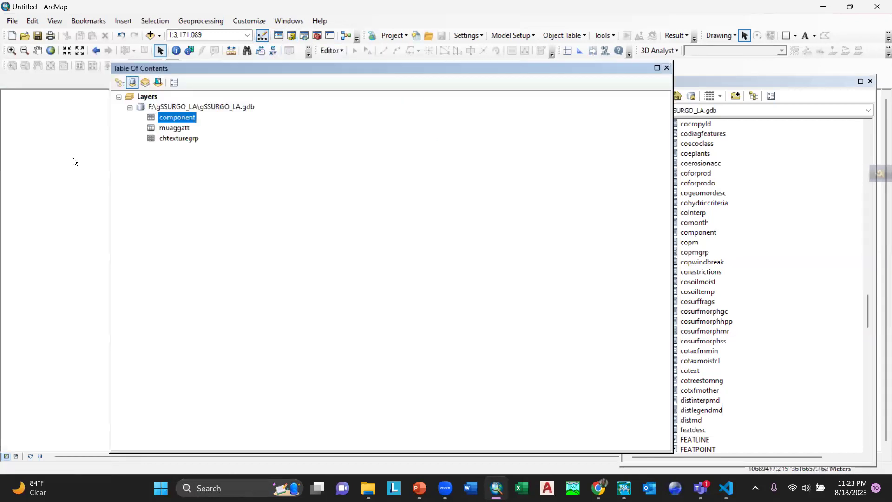
{"action": "left_click", "coordinate": [175, 129]}
{"action": "right_click", "coordinate": [175, 128]}
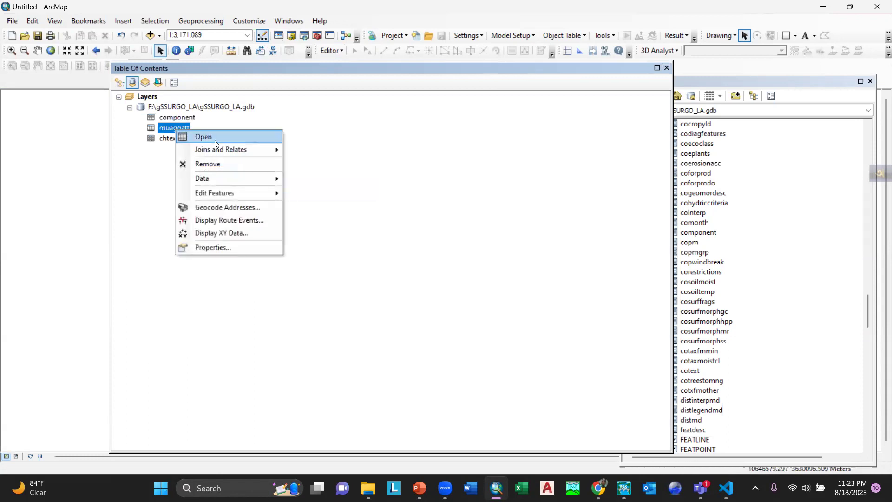
{"action": "left_click", "coordinate": [203, 136]}
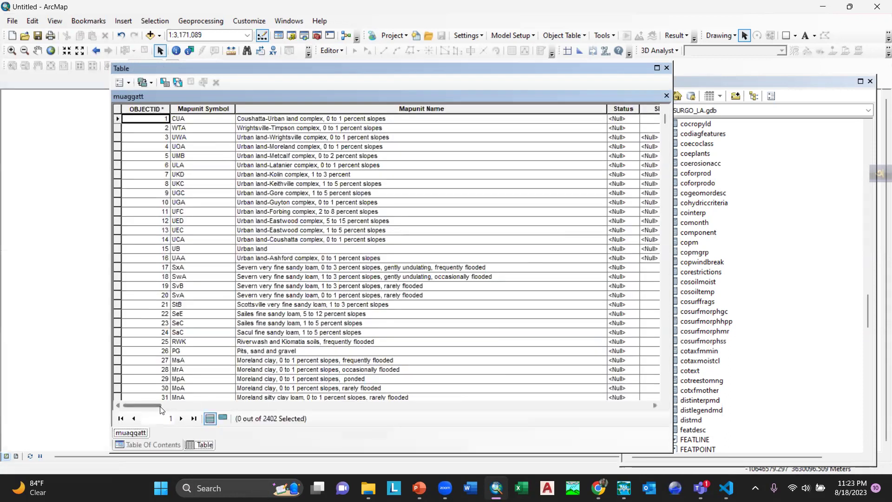
{"action": "left_click_drag", "start_coordinate": [146, 406], "coordinate": [368, 403]}
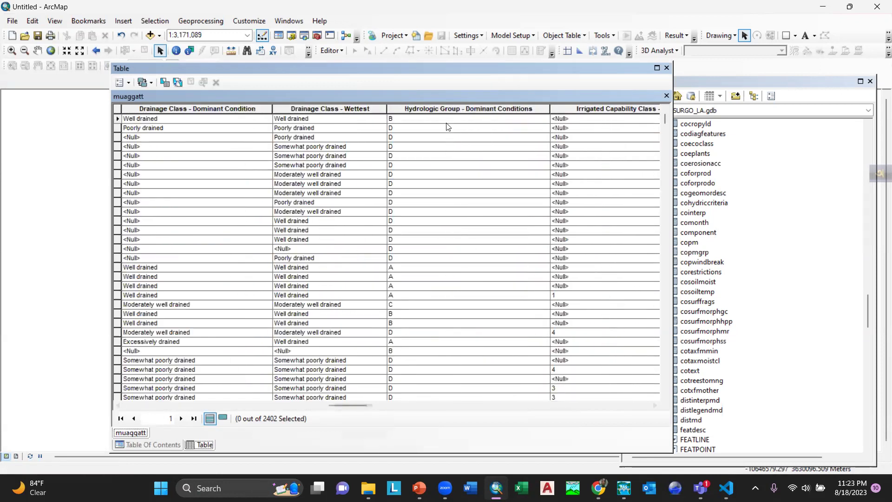
{"action": "left_click", "coordinate": [450, 109]}
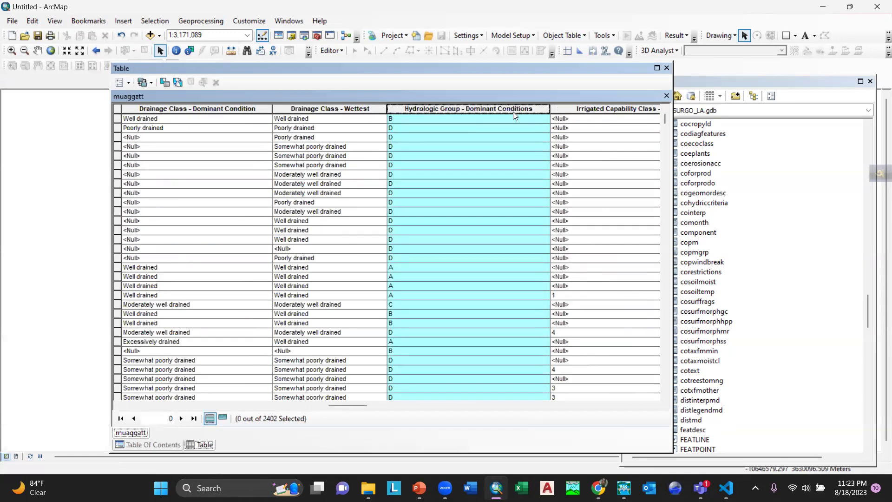
{"action": "scroll", "coordinate": [392, 247], "scroll_direction": "down", "scroll_amount": 3}
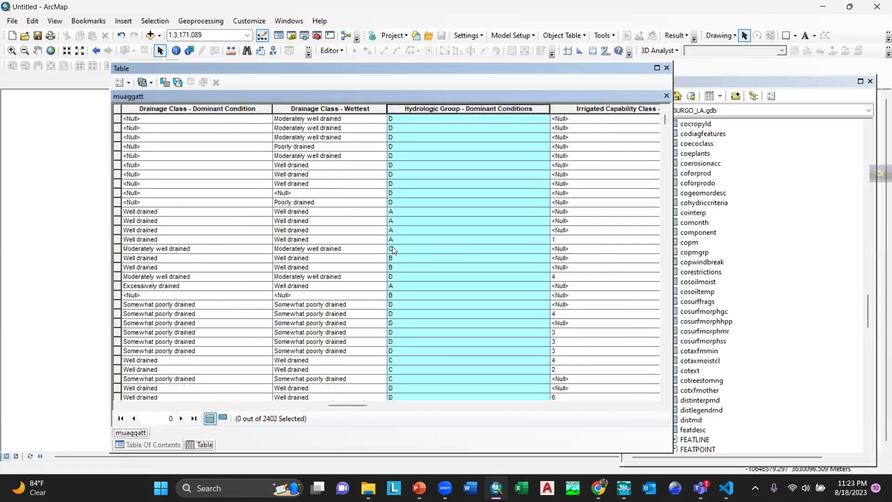
{"action": "scroll", "coordinate": [393, 246], "scroll_direction": "up", "scroll_amount": 3}
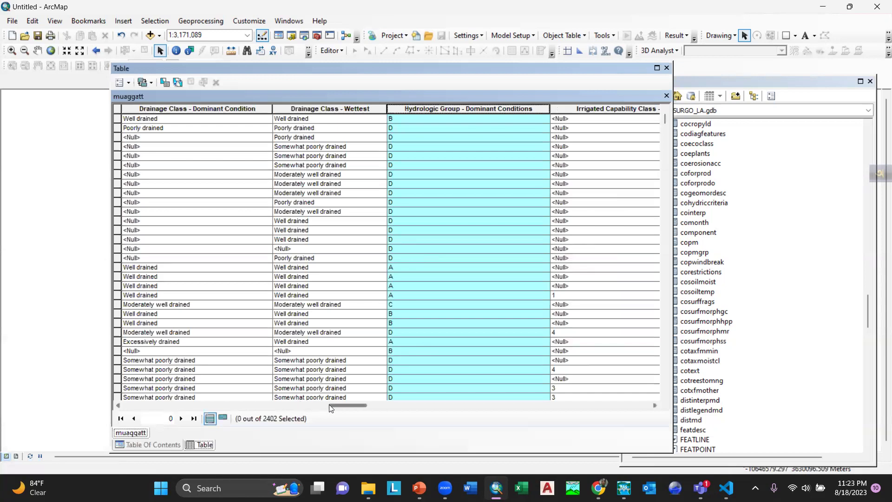
{"action": "left_click_drag", "start_coordinate": [336, 406], "coordinate": [361, 407]}
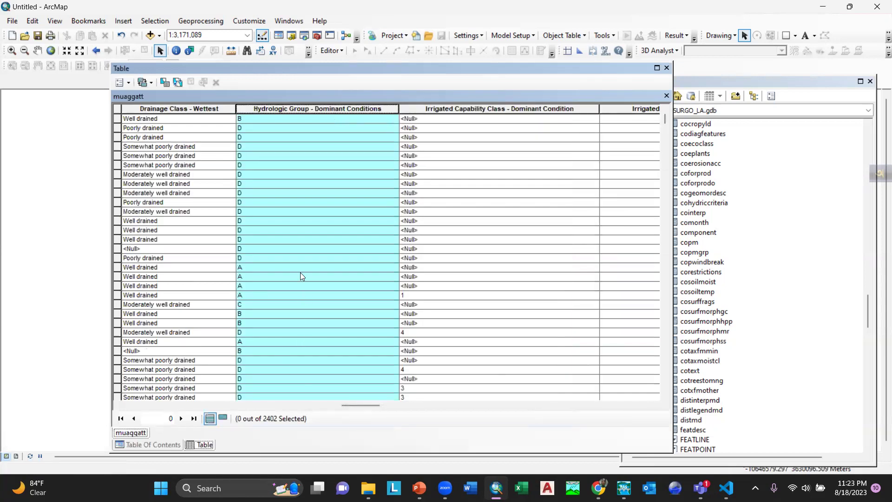
{"action": "scroll", "coordinate": [301, 273], "scroll_direction": "down", "scroll_amount": 3}
{"action": "scroll", "coordinate": [301, 273], "scroll_direction": "down", "scroll_amount": 3}
{"action": "scroll", "coordinate": [300, 272], "scroll_direction": "down", "scroll_amount": 3}
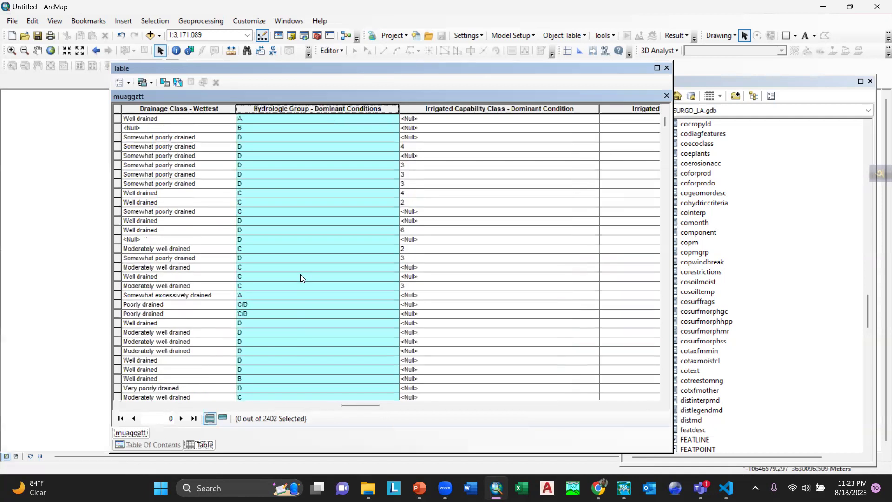
{"action": "scroll", "coordinate": [300, 274], "scroll_direction": "down", "scroll_amount": 3}
{"action": "scroll", "coordinate": [300, 274], "scroll_direction": "down", "scroll_amount": 3}
{"action": "scroll", "coordinate": [301, 274], "scroll_direction": "down", "scroll_amount": 3}
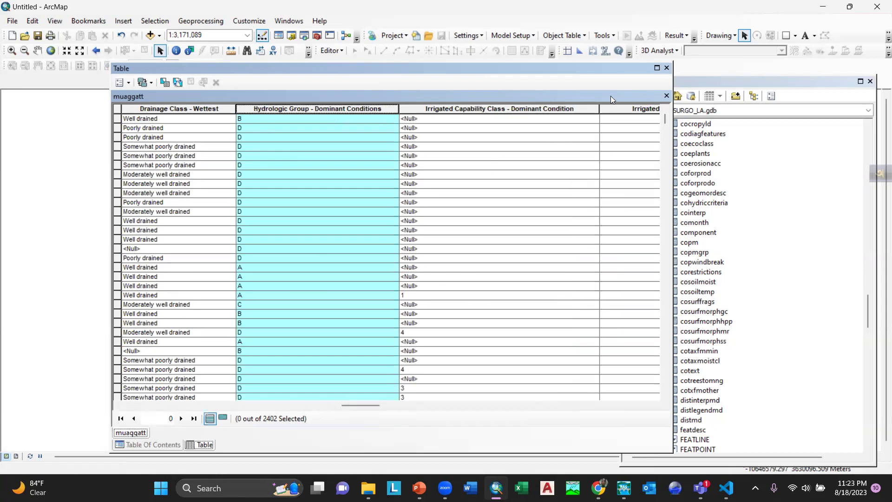
Close the muaggatt table, view the reclassify tool search results and return to the Table Of Contents.
{"action": "left_click", "coordinate": [666, 68]}
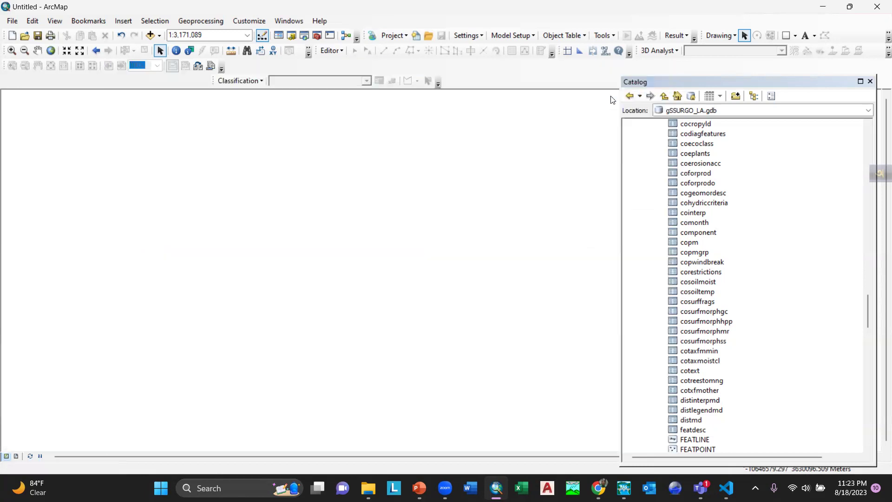
{"action": "left_click", "coordinate": [302, 35]}
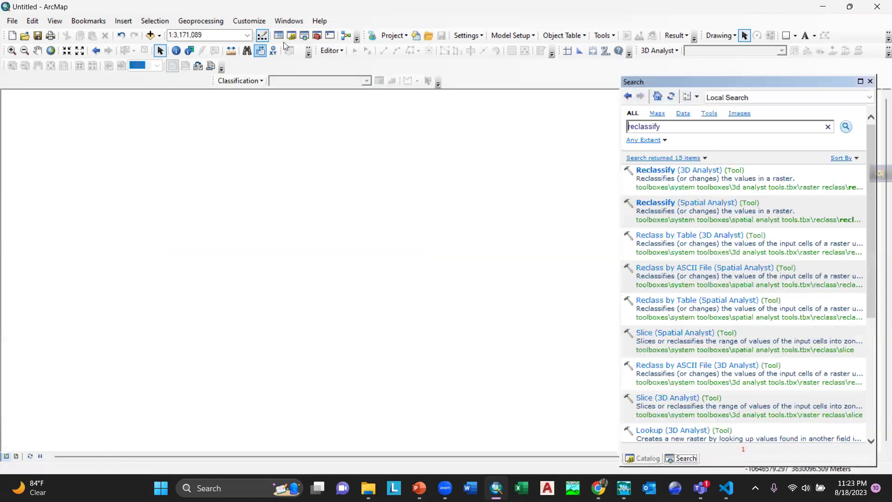
{"action": "left_click", "coordinate": [278, 35]}
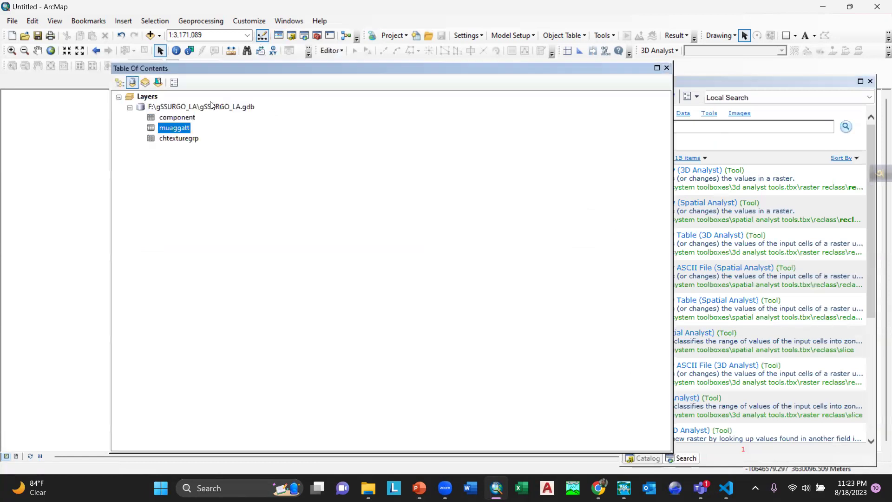
Open the chtexturegrp attribute table, select its Texture Description column and close it.
{"action": "left_click", "coordinate": [179, 138]}
{"action": "right_click", "coordinate": [179, 138]}
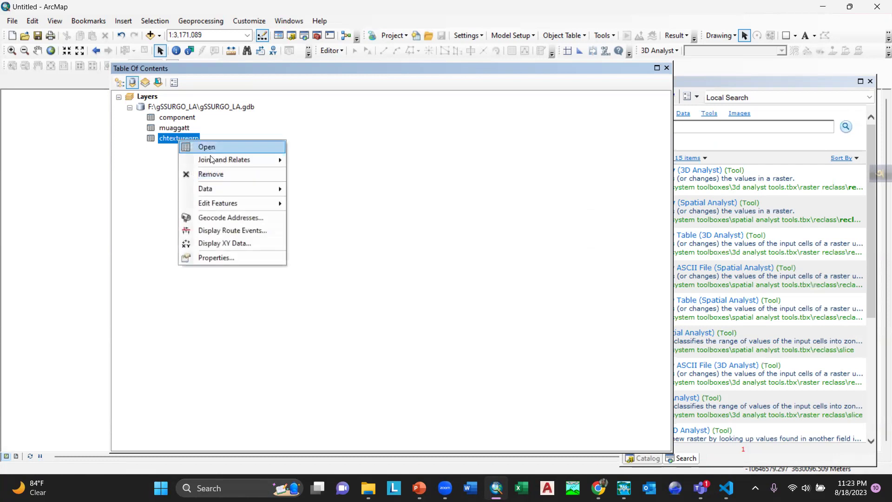
{"action": "left_click", "coordinate": [208, 149]}
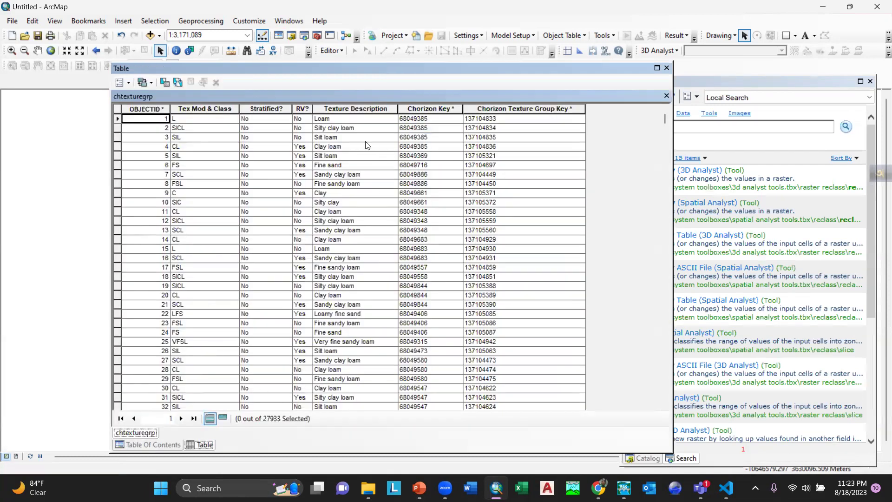
{"action": "left_click", "coordinate": [352, 109]}
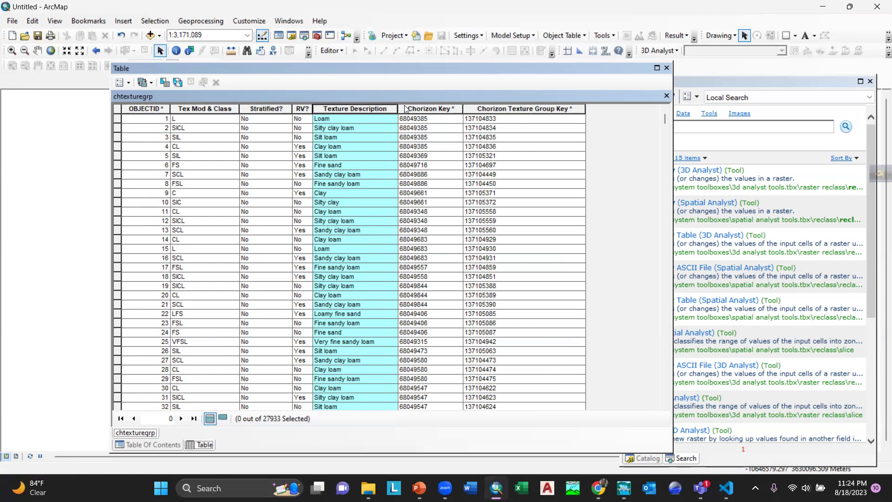
{"action": "left_click", "coordinate": [666, 67]}
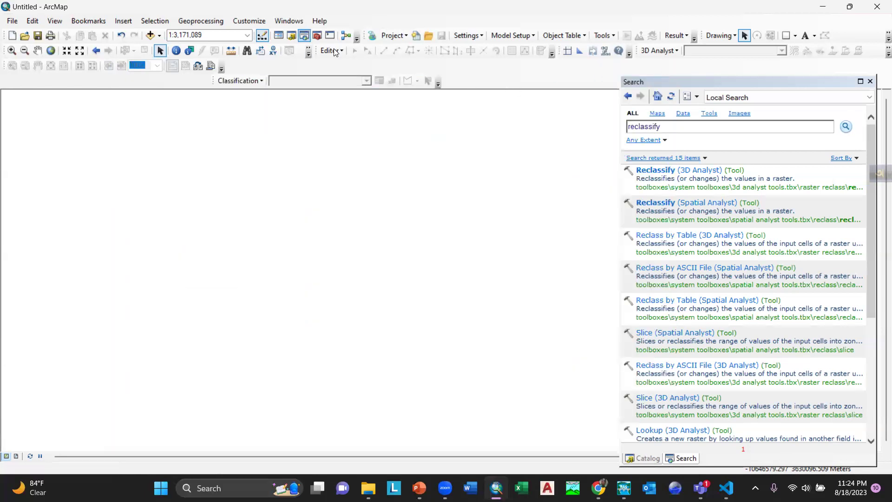
Dock the Table Of Contents on the left, listing the component, muaggatt and chtexturegrp tables.
{"action": "left_click", "coordinate": [278, 36]}
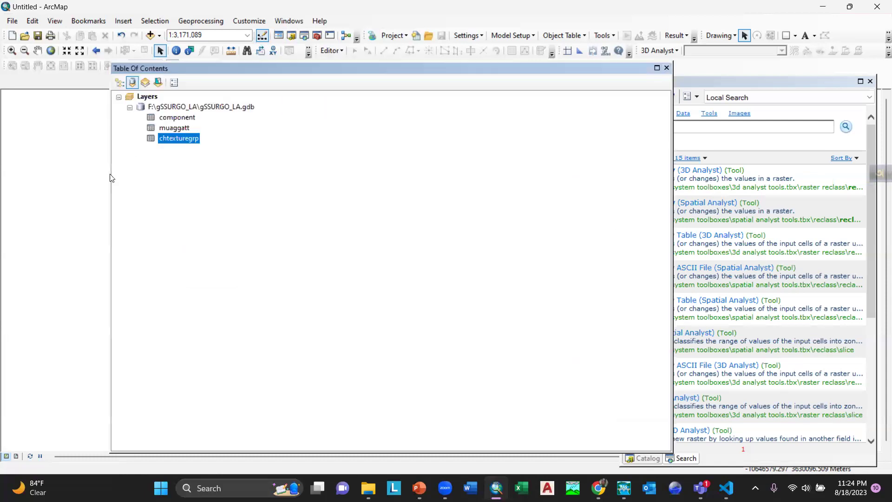
{"action": "left_click_drag", "start_coordinate": [210, 69], "coordinate": [159, 81]}
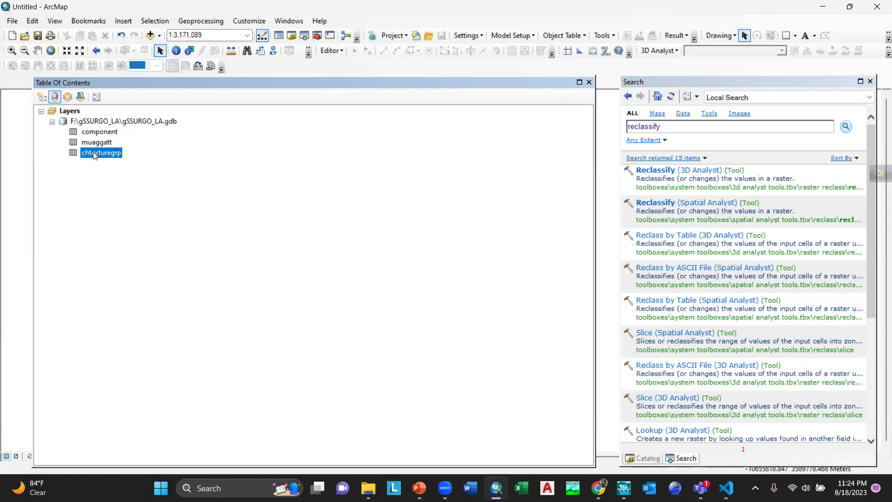
{"action": "left_click_drag", "start_coordinate": [225, 82], "coordinate": [175, 80]}
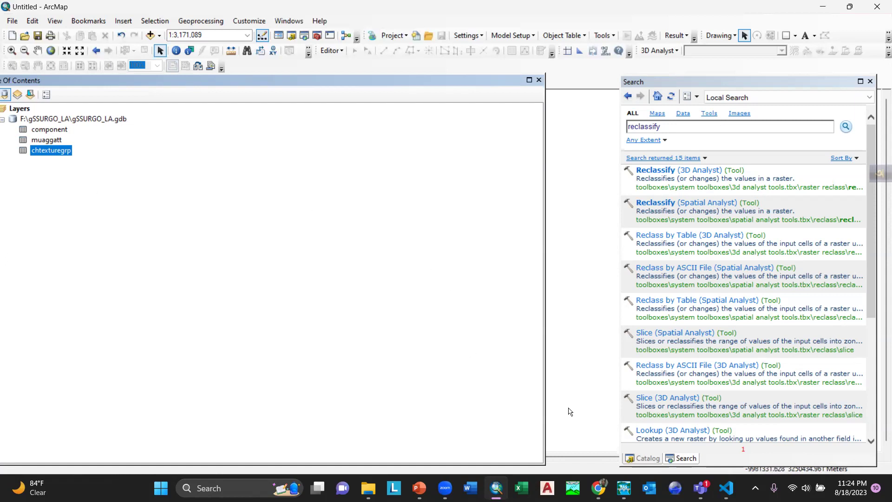
{"action": "mouse_move", "coordinate": [598, 488]}
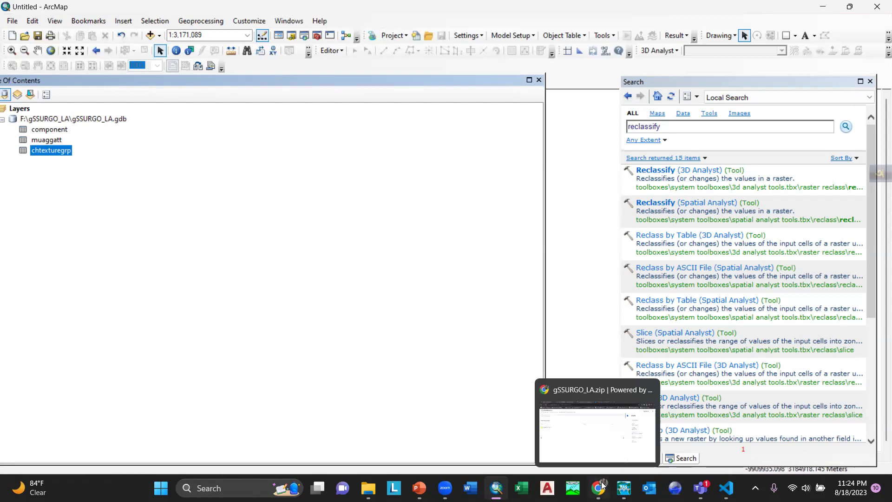
Return to the Box page for gSSURGO_LA.zip in Chrome with the downloads list closed.
{"action": "left_click", "coordinate": [597, 425]}
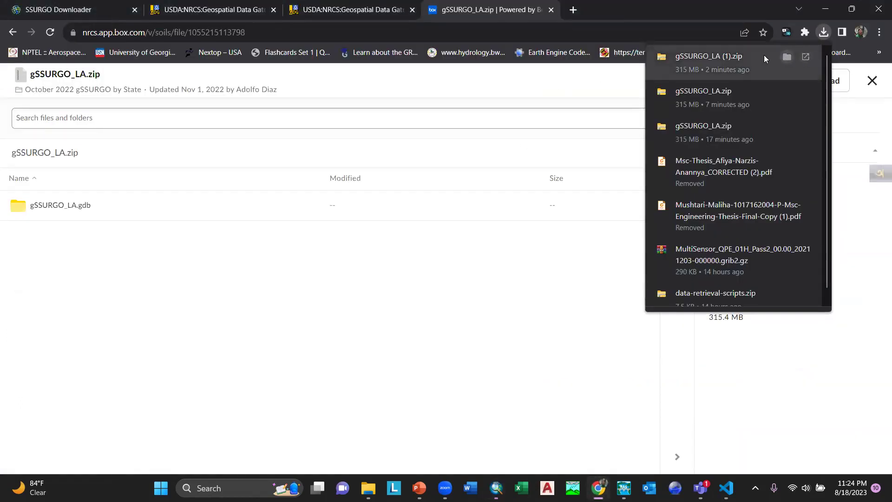
{"action": "left_click", "coordinate": [712, 8]}
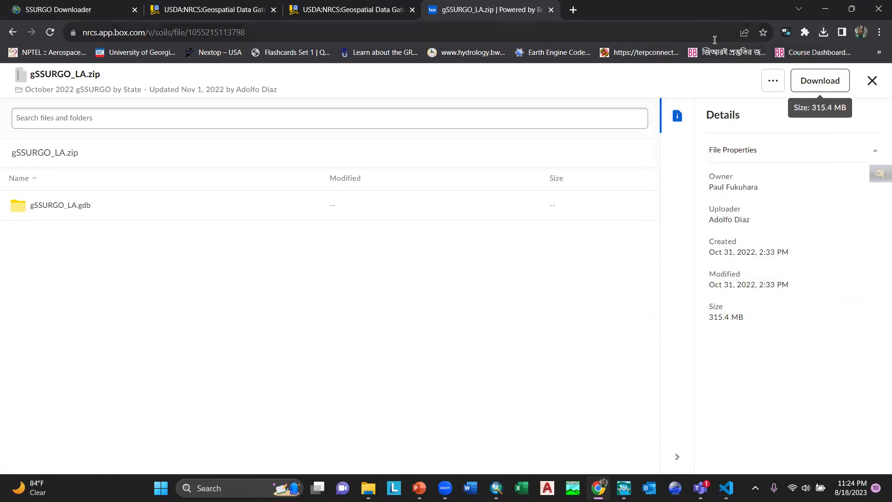